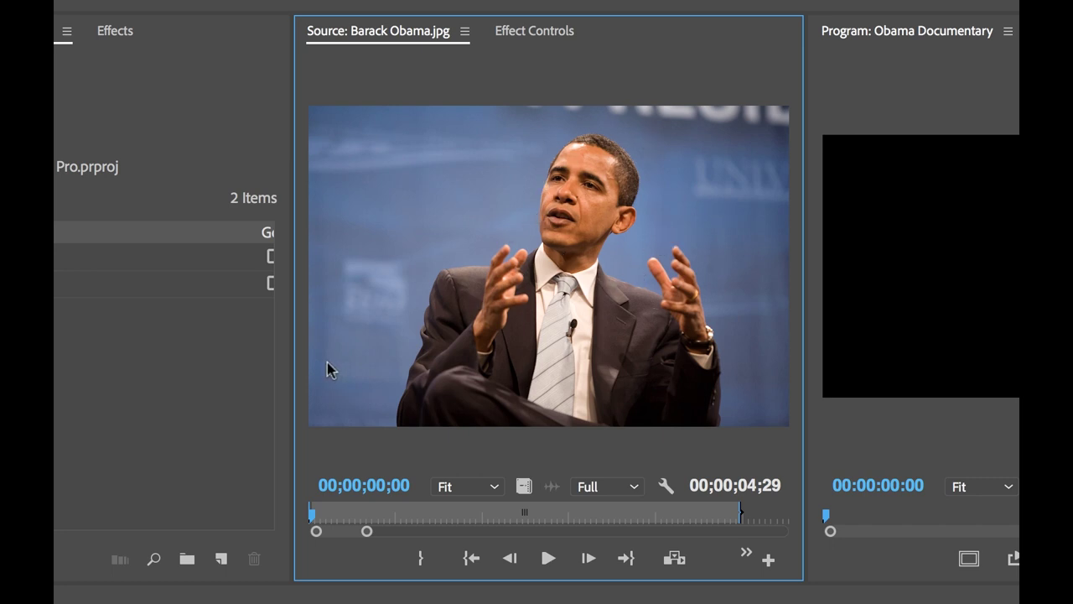
Widen the Source monitor and select the Barack Obama.jpg still in the Project panel
drag(294, 355, 227, 350)
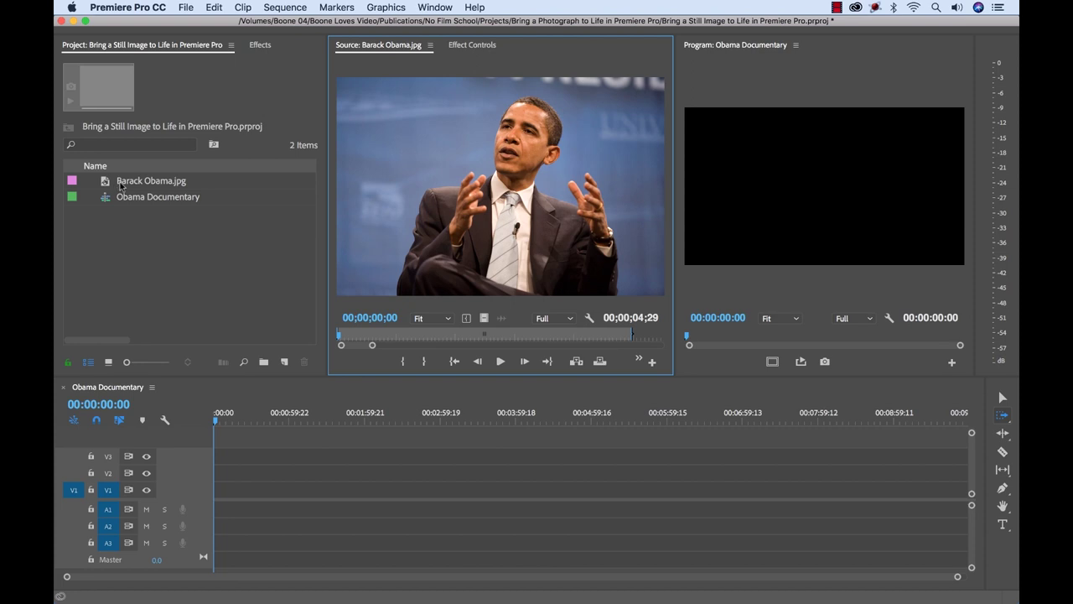
click(120, 184)
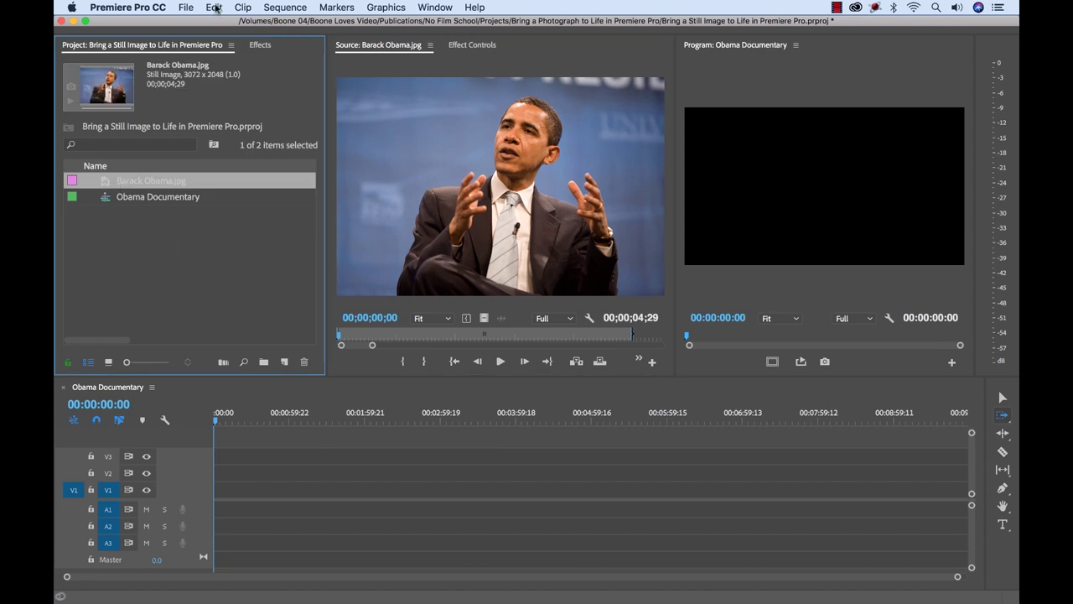
click(214, 8)
Send Barack Obama.jpg to Photoshop and duplicate the Background layer as a layer named Obama
click(286, 351)
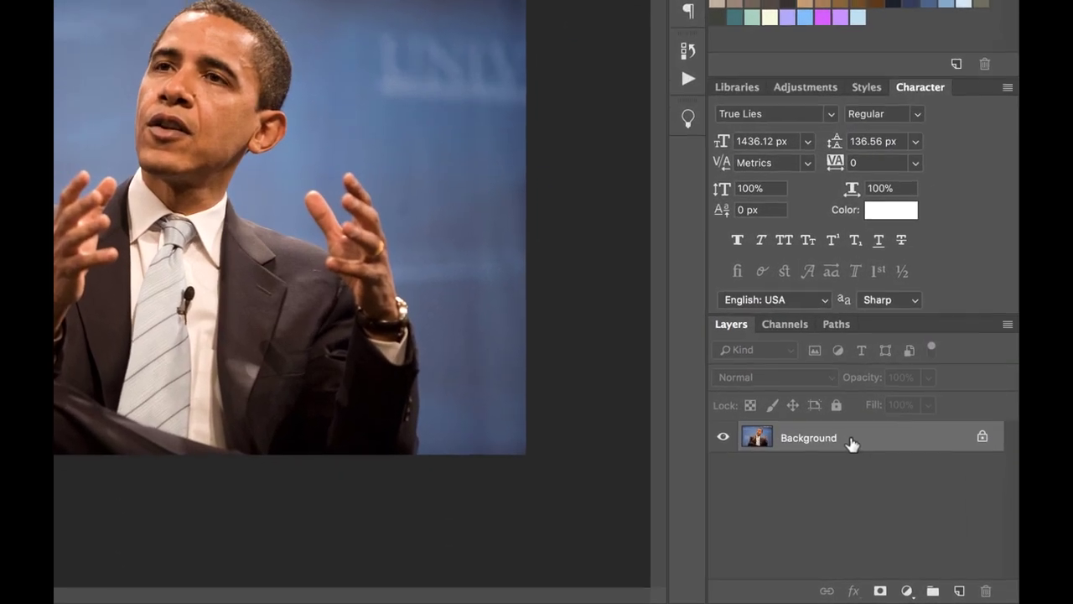
right_click(908, 489)
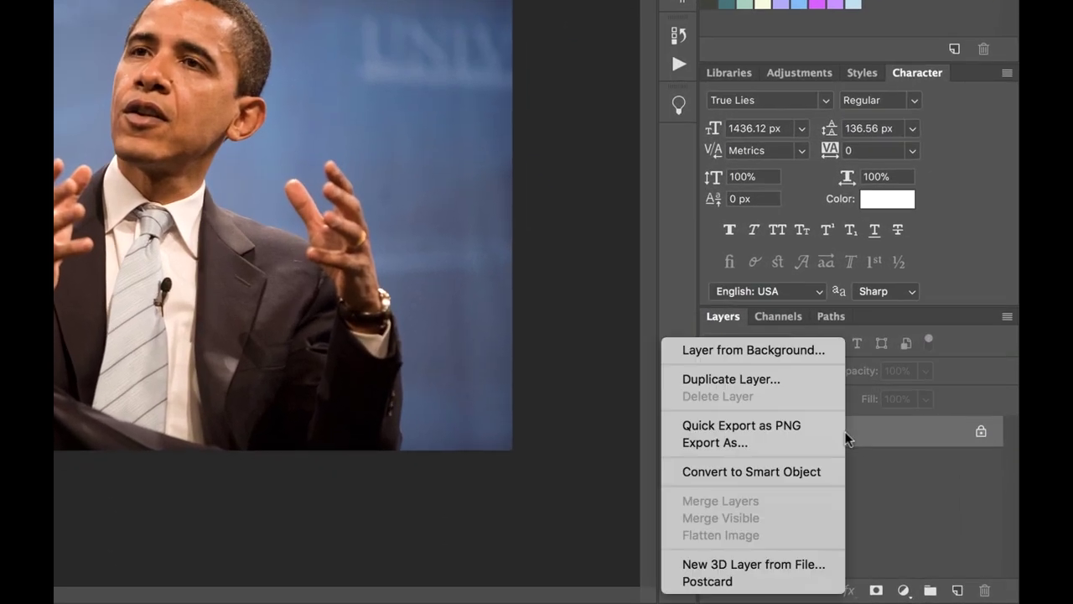
click(755, 381)
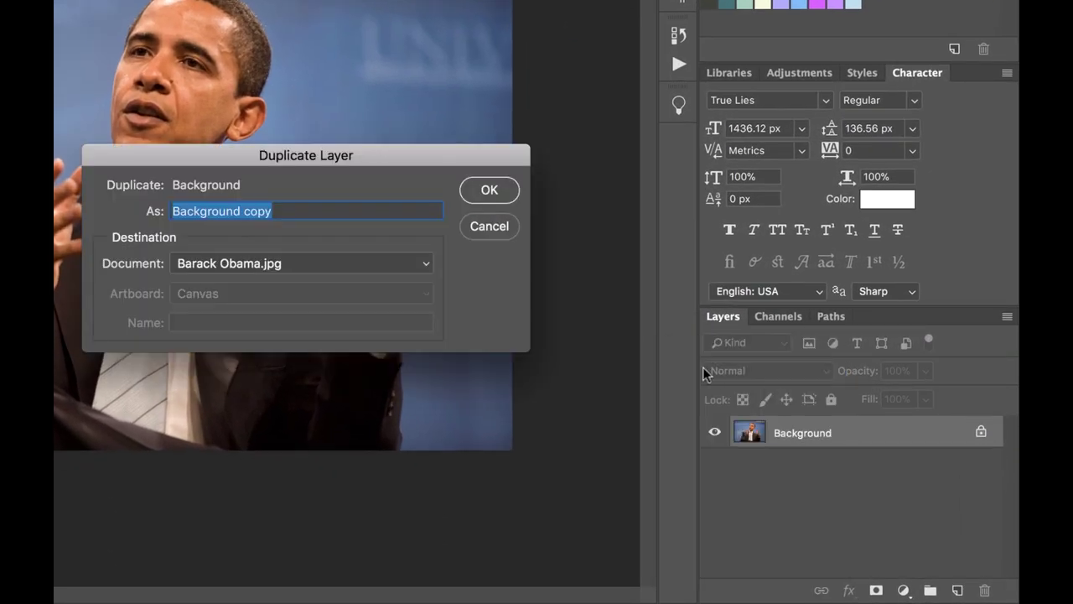
text(Obama)
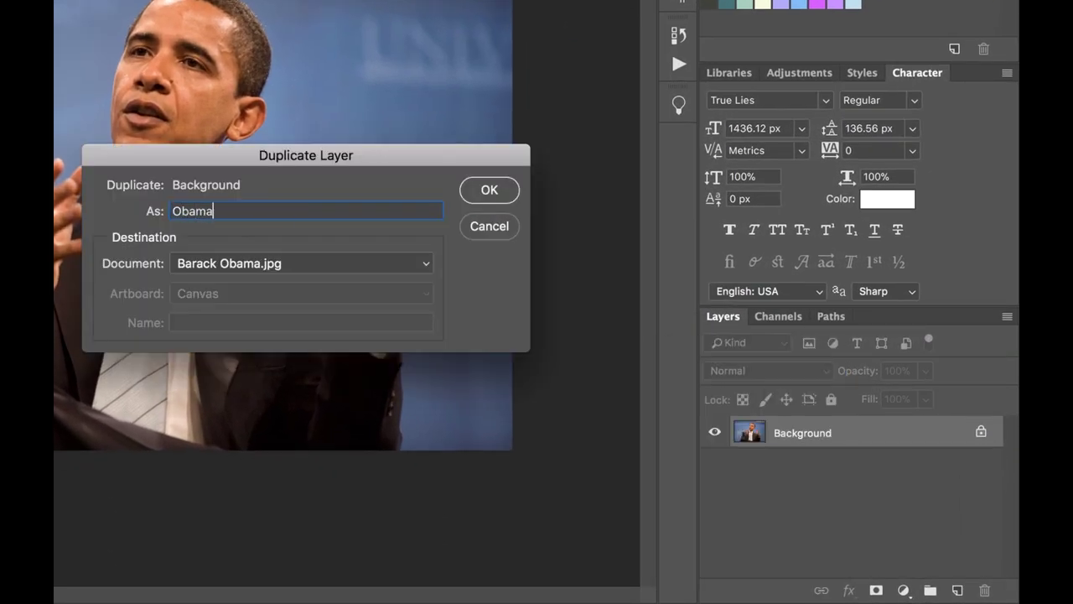
key(Return)
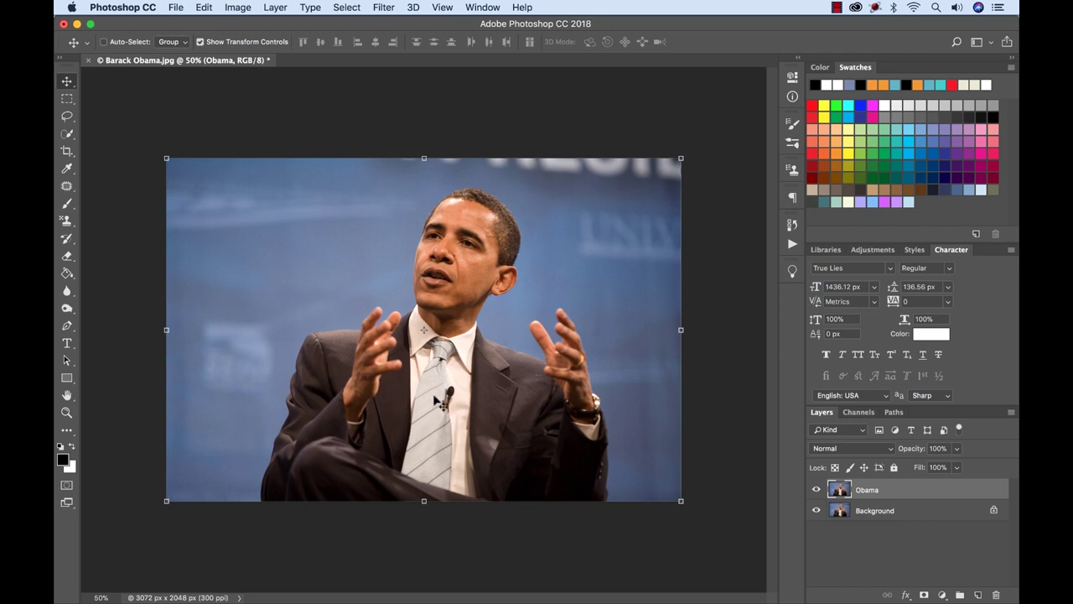
click(67, 137)
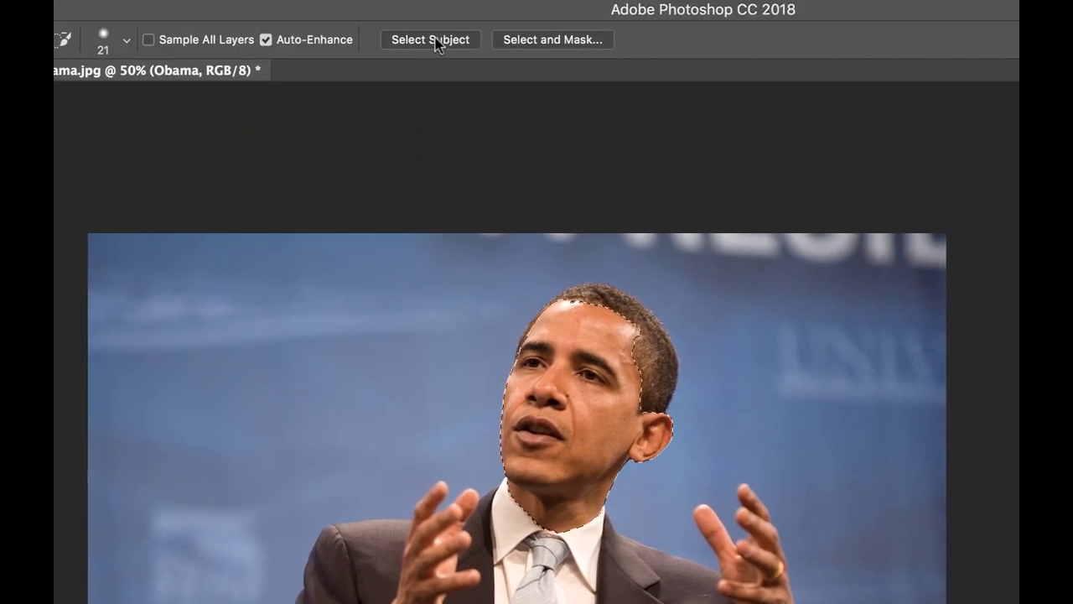
Outline the figure with Select Subject, discarding the previous selection
click(436, 42)
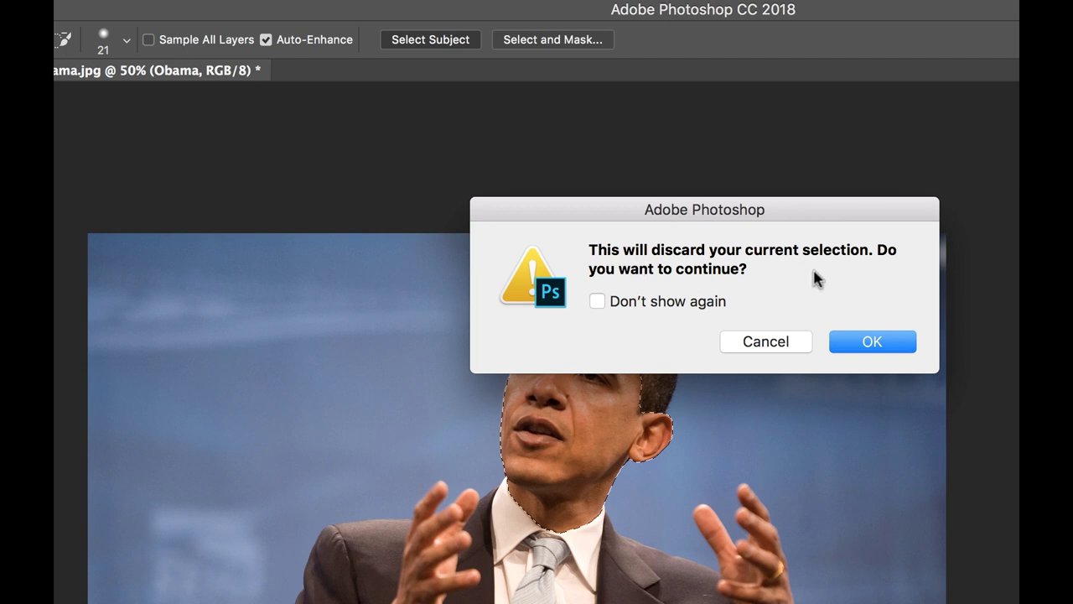
click(872, 344)
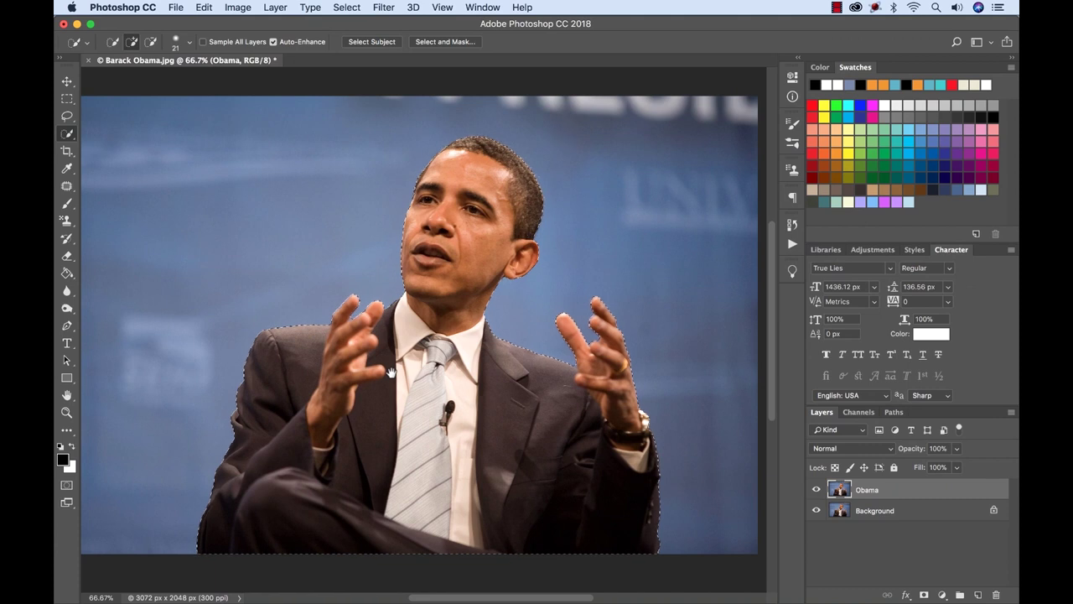
click(340, 8)
Invert the selection, hide Background, and feather the edges by 2 px in Select and Mask
click(357, 61)
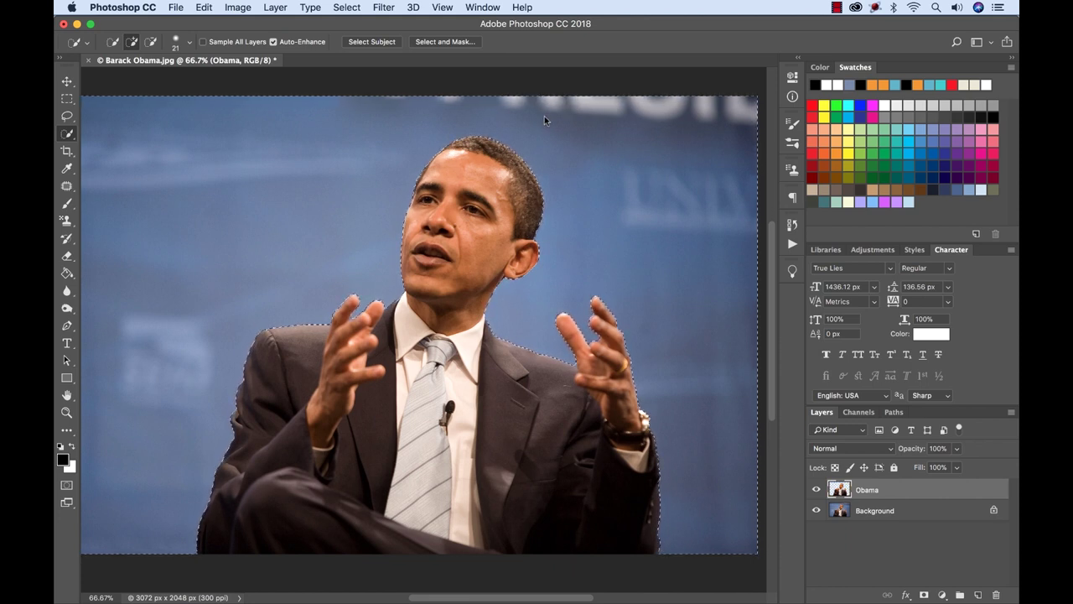
click(817, 511)
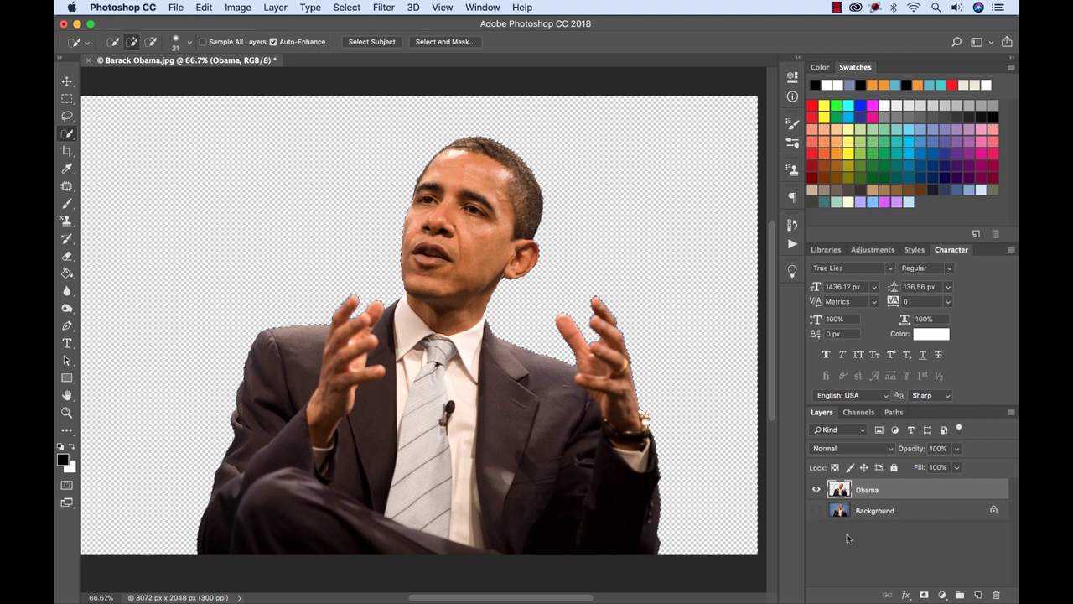
key(super+z)
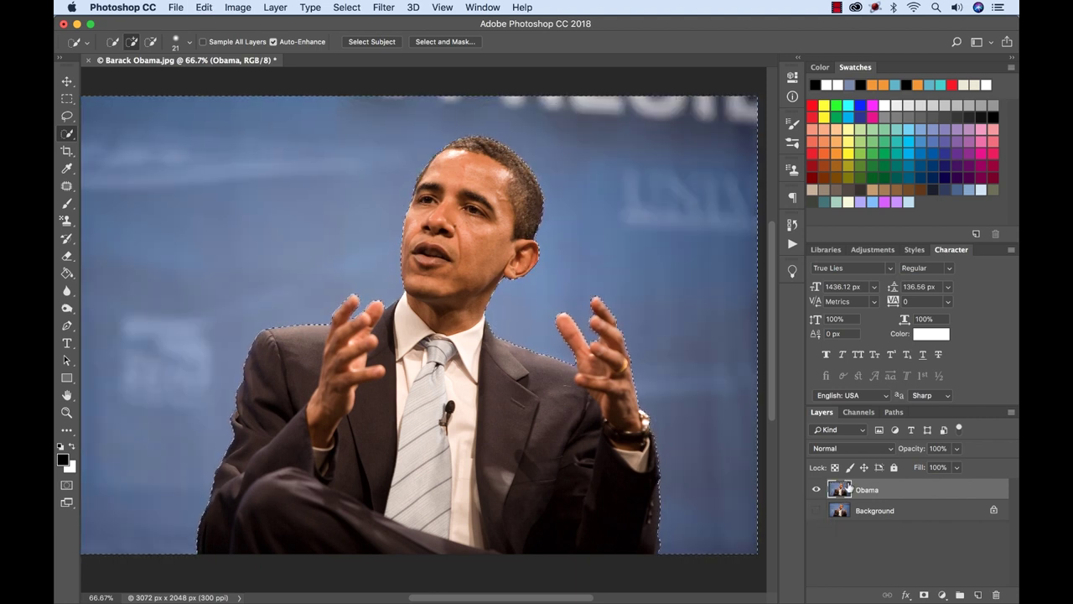
click(445, 42)
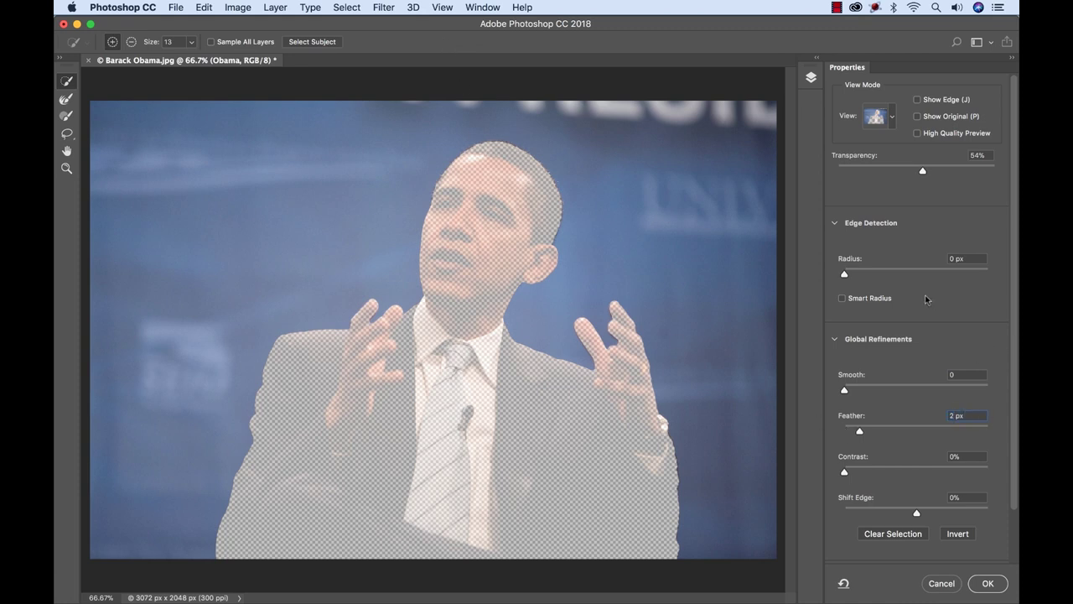
click(987, 585)
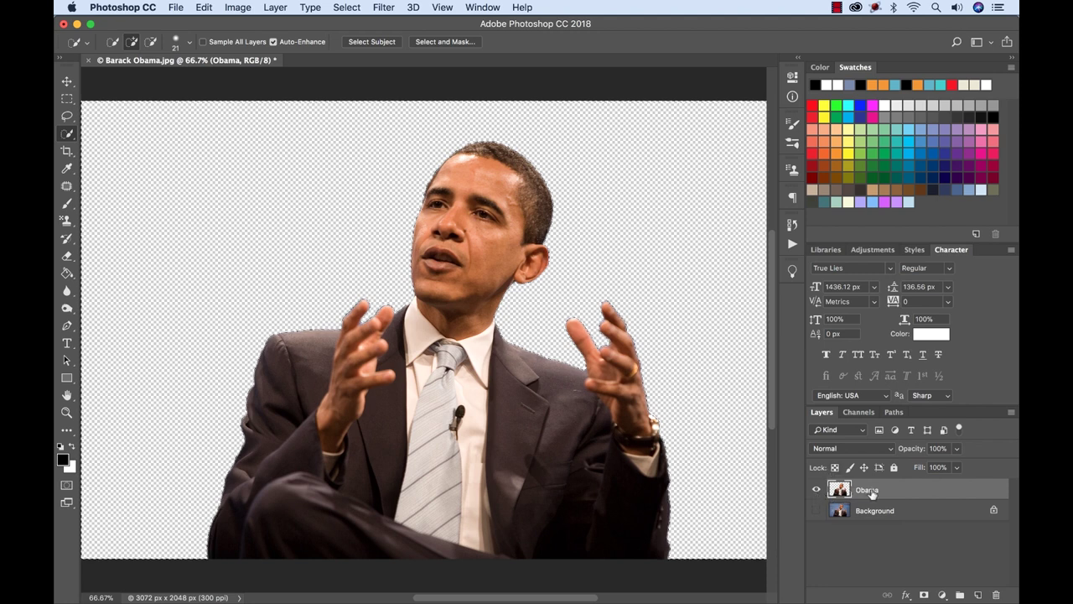
Hide the Obama layer, show Background, and invert the selection back onto the subject
click(815, 492)
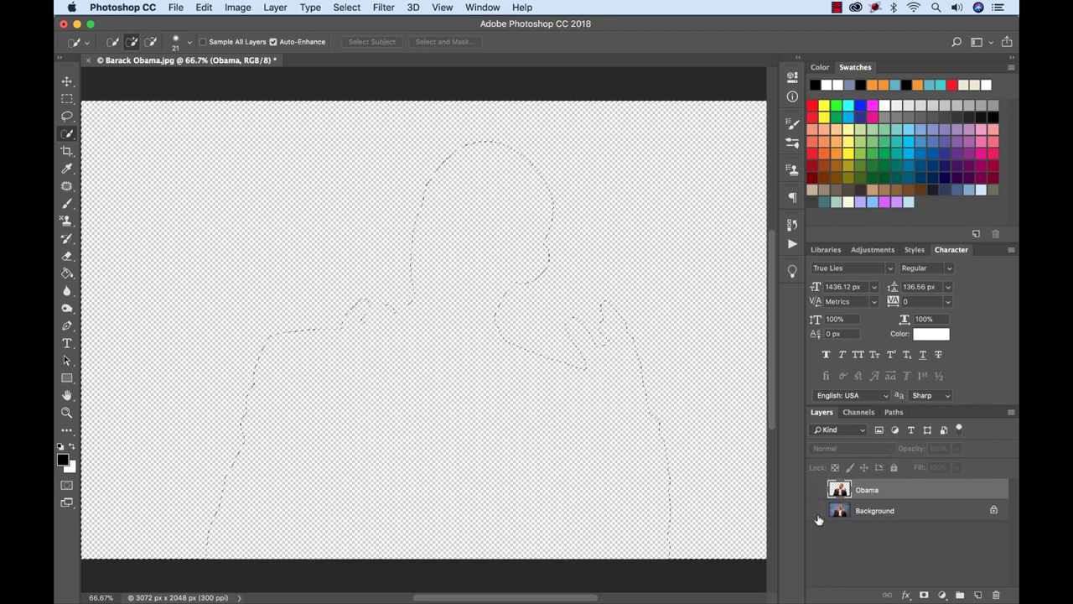
click(817, 511)
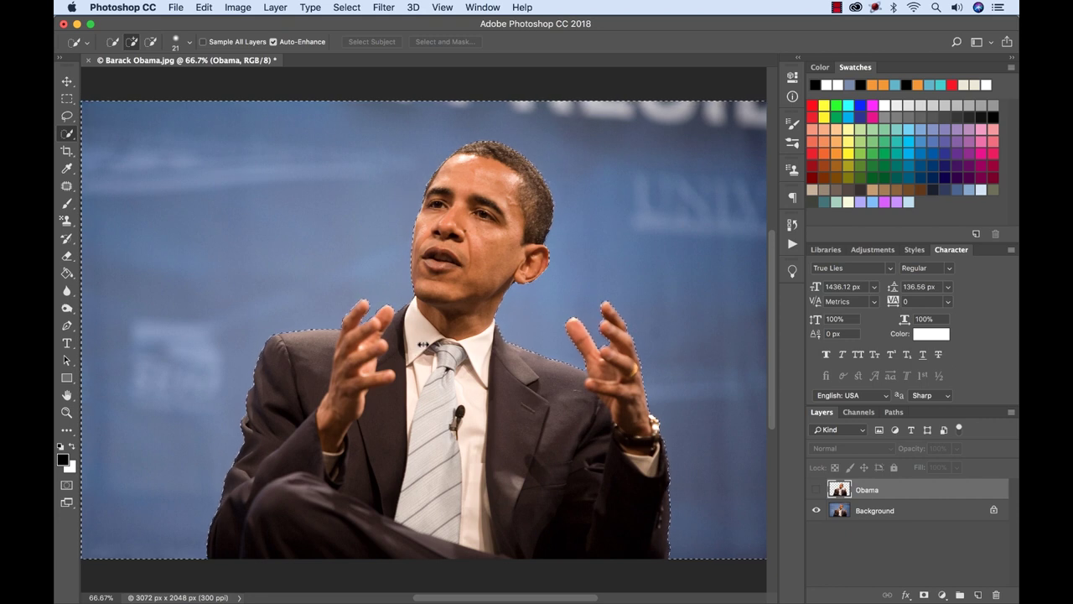
click(348, 8)
click(357, 59)
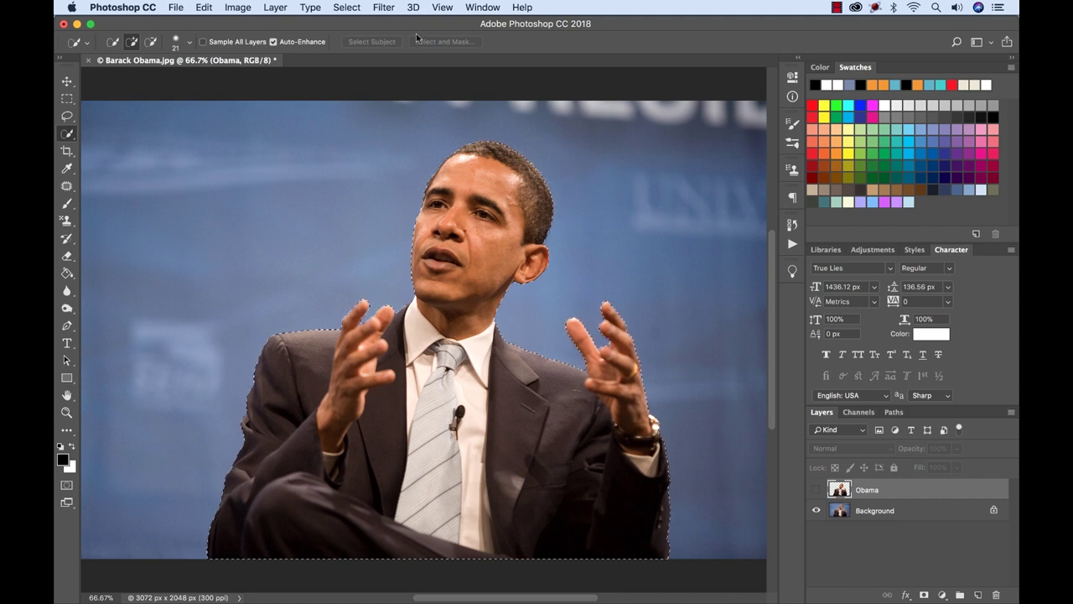
click(346, 7)
Expand the subject selection outward by 35 pixels
mouse_move(386, 199)
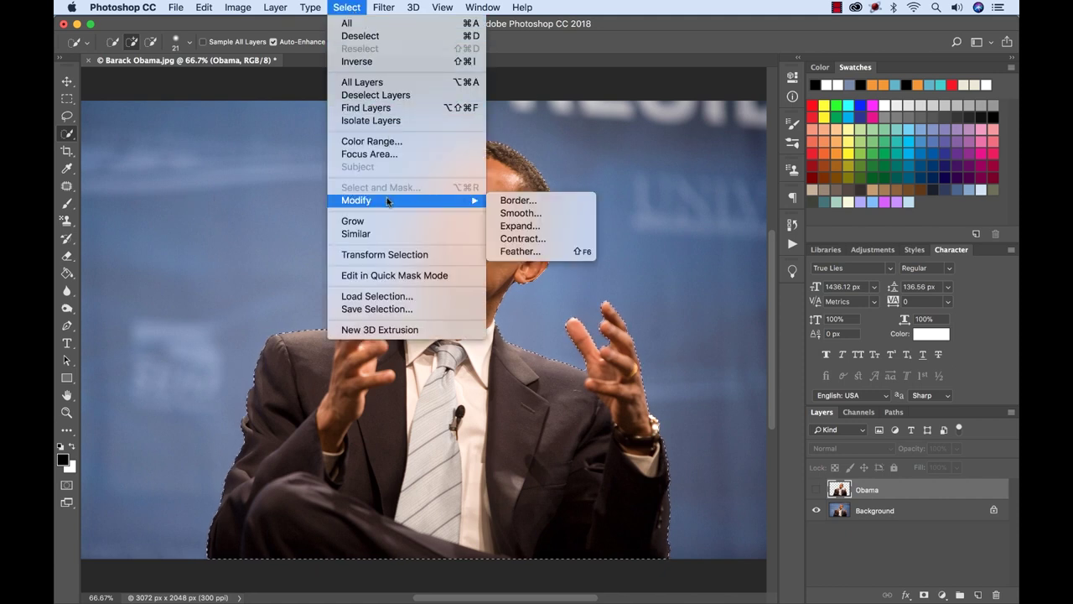
click(515, 227)
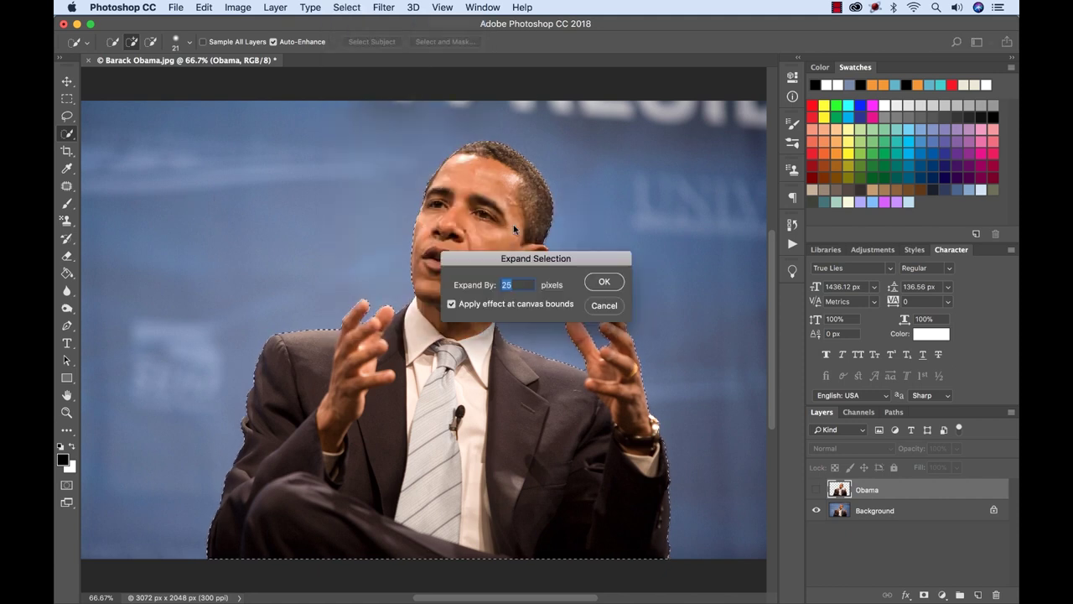
text(35)
click(606, 282)
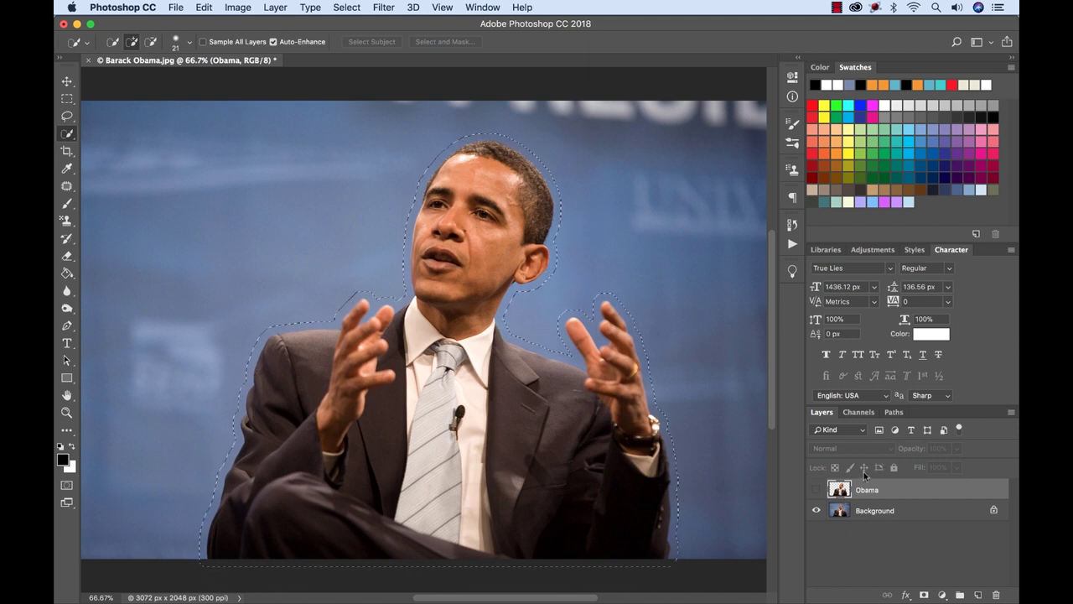
click(205, 7)
Content-Aware fill the expanded selection on the Background layer
click(204, 8)
click(880, 514)
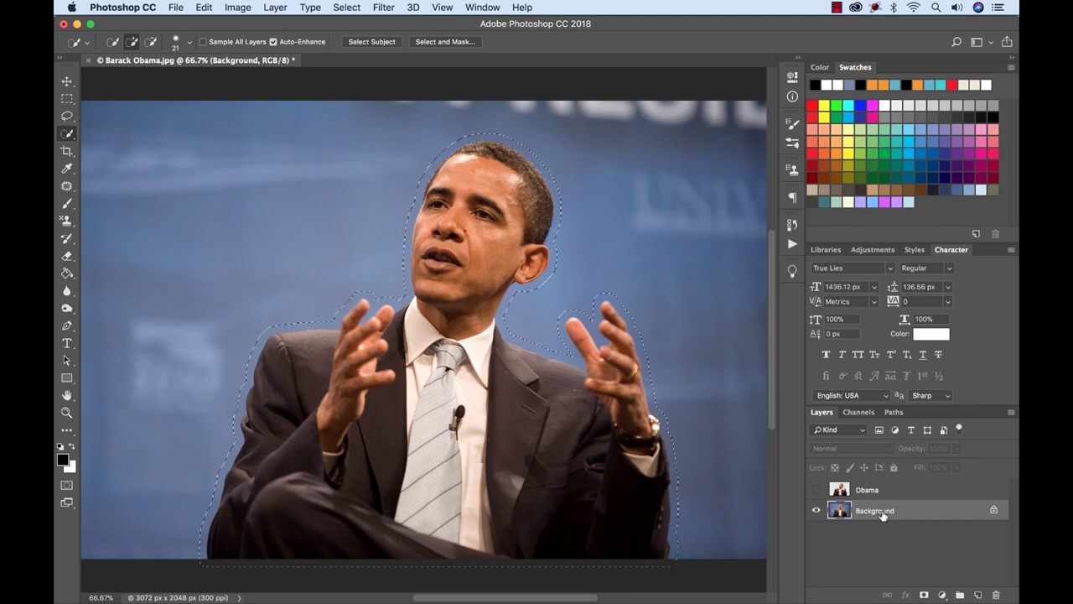
click(205, 7)
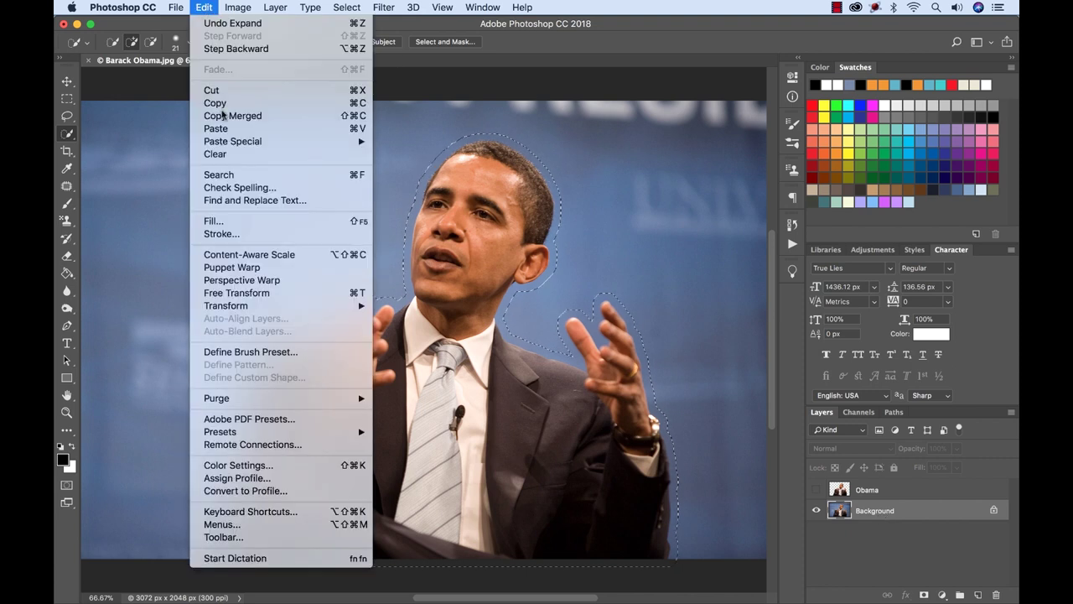
click(257, 224)
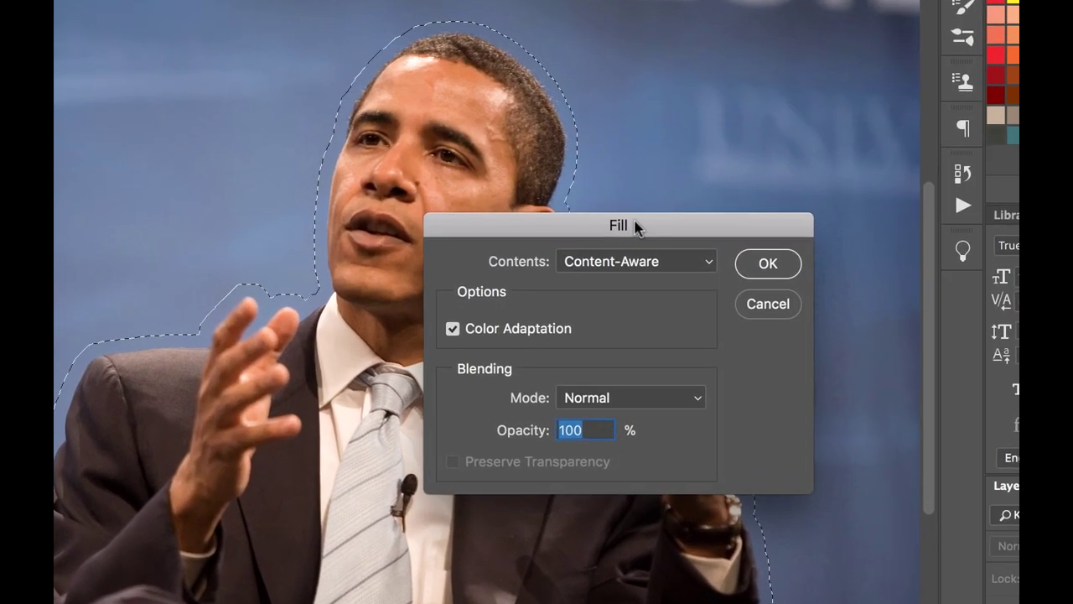
drag(597, 255, 586, 253)
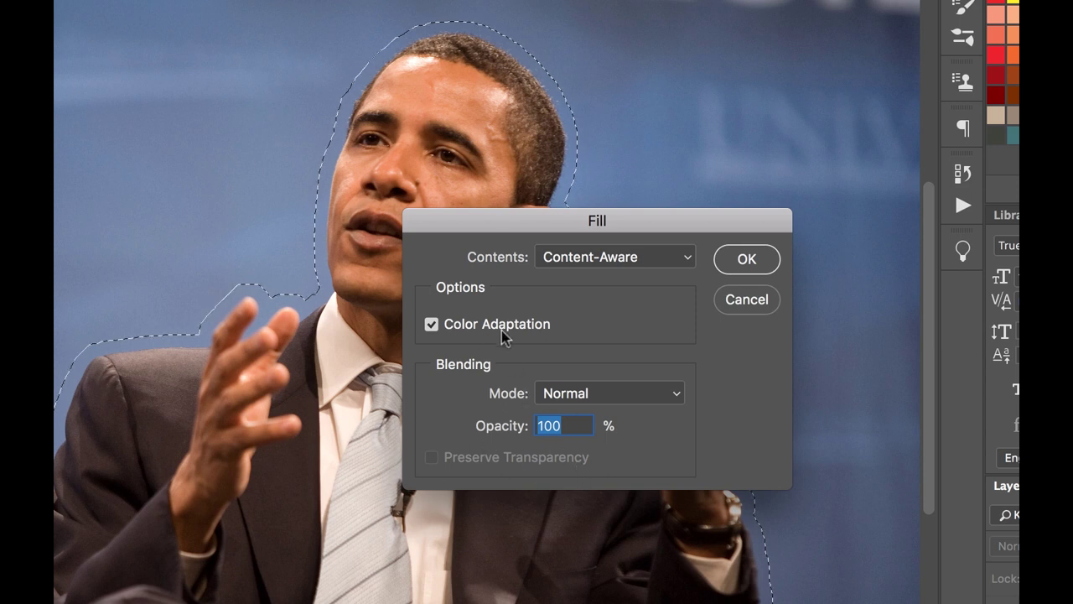
click(759, 262)
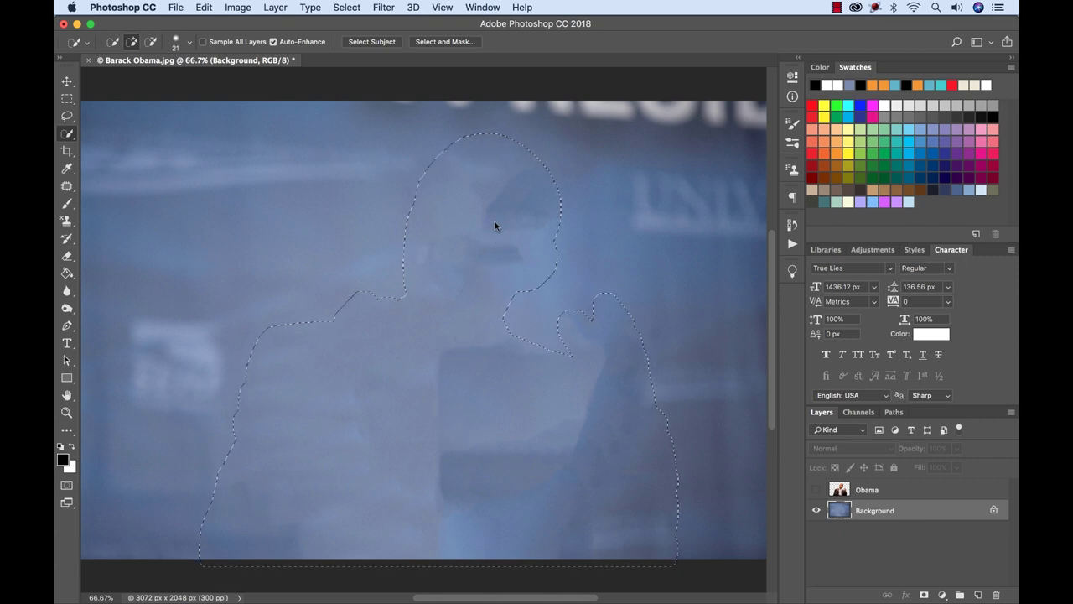
click(67, 189)
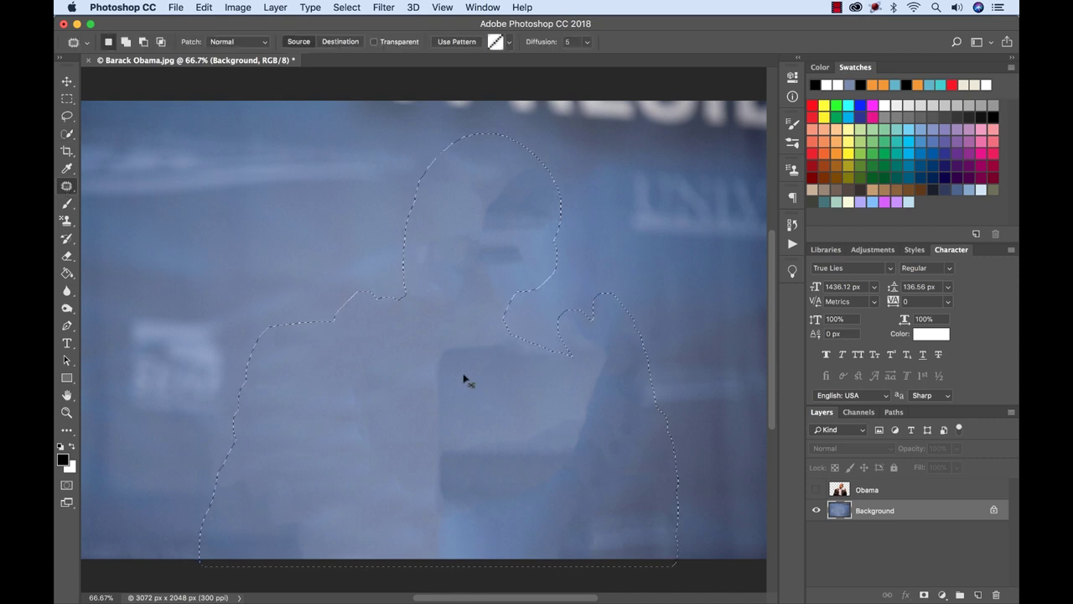
Patch the leftover silhouette areas and the right-side dark block with nearby clean backdrop
key(super+d)
mouse_move(506, 276)
mouse_down()
mouse_move(542, 271)
mouse_move(527, 249)
mouse_move(466, 241)
mouse_move(508, 277)
mouse_up()
mouse_move(576, 190)
mouse_down()
mouse_move(498, 161)
mouse_move(461, 212)
mouse_move(546, 252)
mouse_up()
drag(473, 283, 377, 353)
mouse_move(547, 323)
mouse_down()
mouse_move(433, 355)
mouse_move(445, 404)
mouse_up()
mouse_move(555, 359)
mouse_down()
mouse_move(501, 354)
mouse_move(473, 311)
mouse_move(428, 320)
mouse_move(367, 362)
mouse_move(566, 302)
mouse_up()
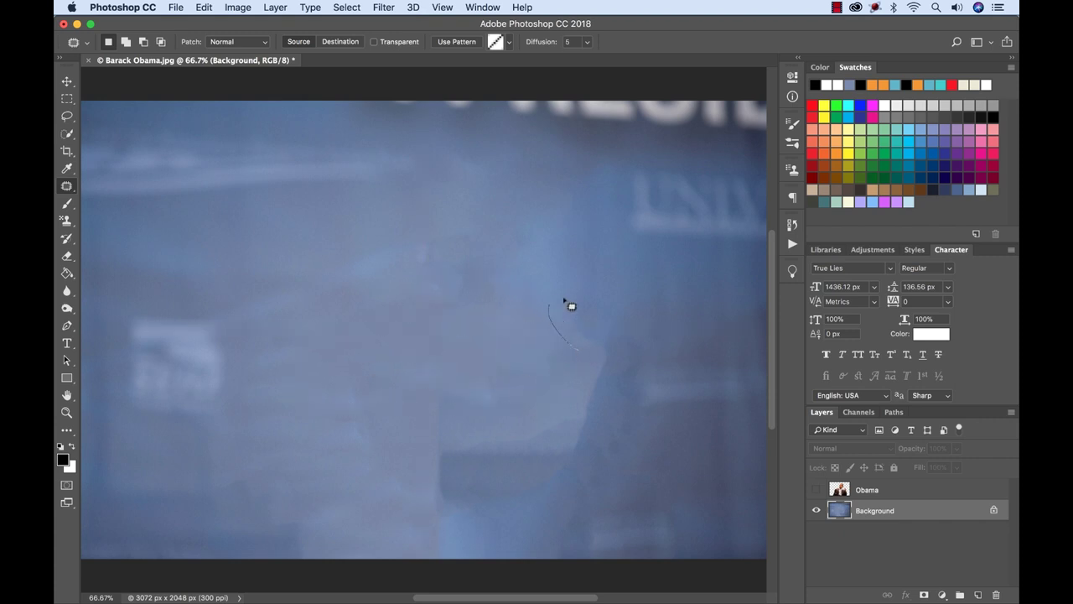
mouse_move(593, 437)
mouse_down()
mouse_move(561, 431)
mouse_move(583, 357)
mouse_move(542, 361)
mouse_move(441, 335)
mouse_up()
mouse_move(507, 526)
mouse_down()
mouse_move(578, 500)
mouse_move(541, 416)
mouse_up()
drag(492, 443, 427, 360)
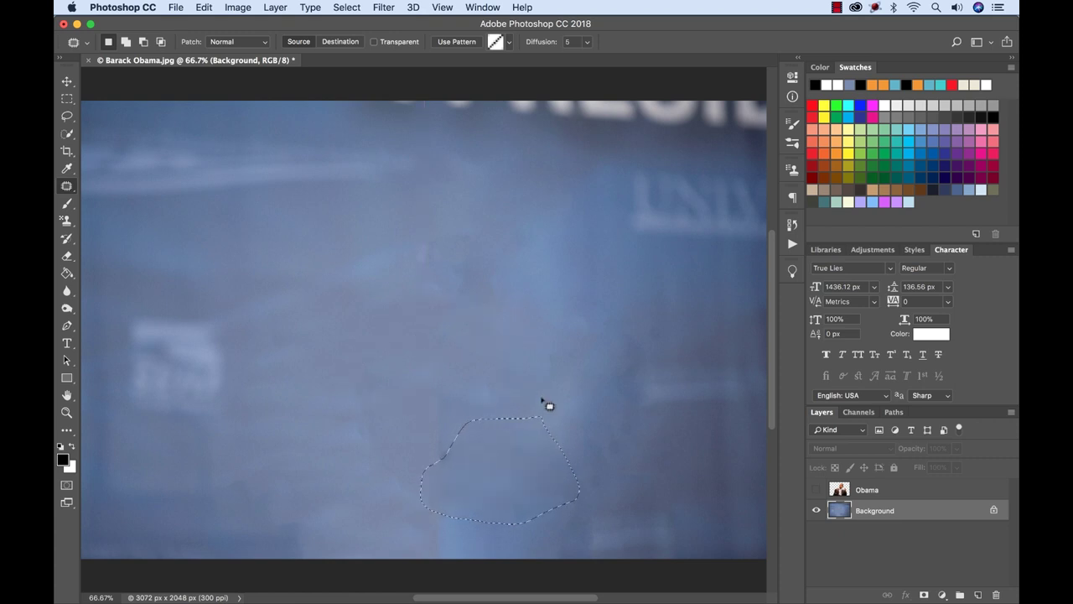
click(585, 454)
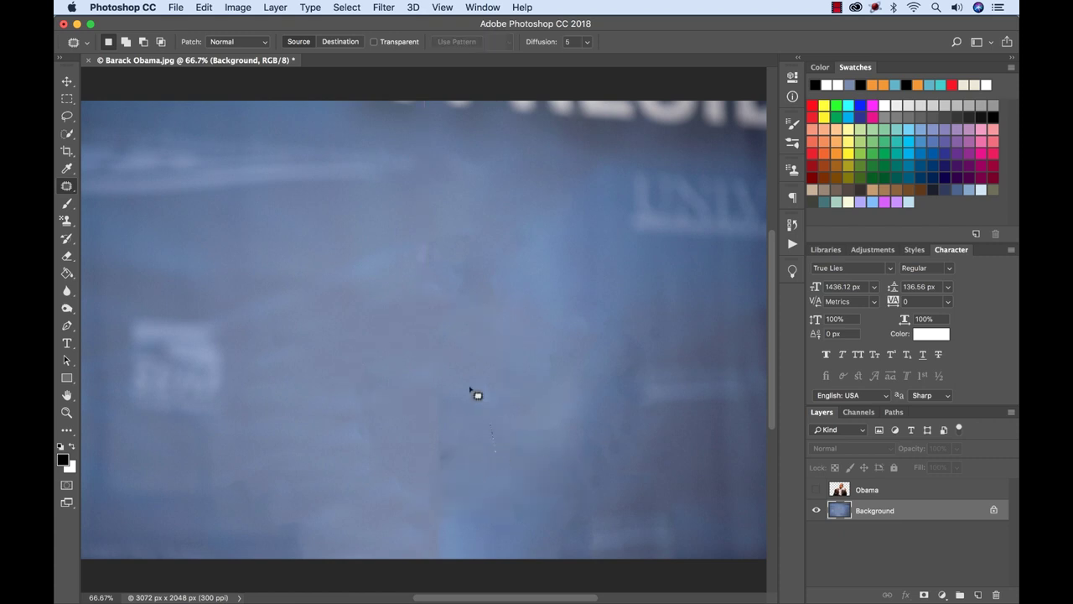
Patch the remaining spots near the bottom and upper middle, then fit the image to the window
mouse_move(471, 389)
mouse_down()
mouse_move(425, 373)
mouse_move(413, 458)
mouse_up()
drag(474, 510, 470, 505)
mouse_move(444, 433)
mouse_down()
mouse_move(478, 312)
mouse_move(489, 313)
mouse_up()
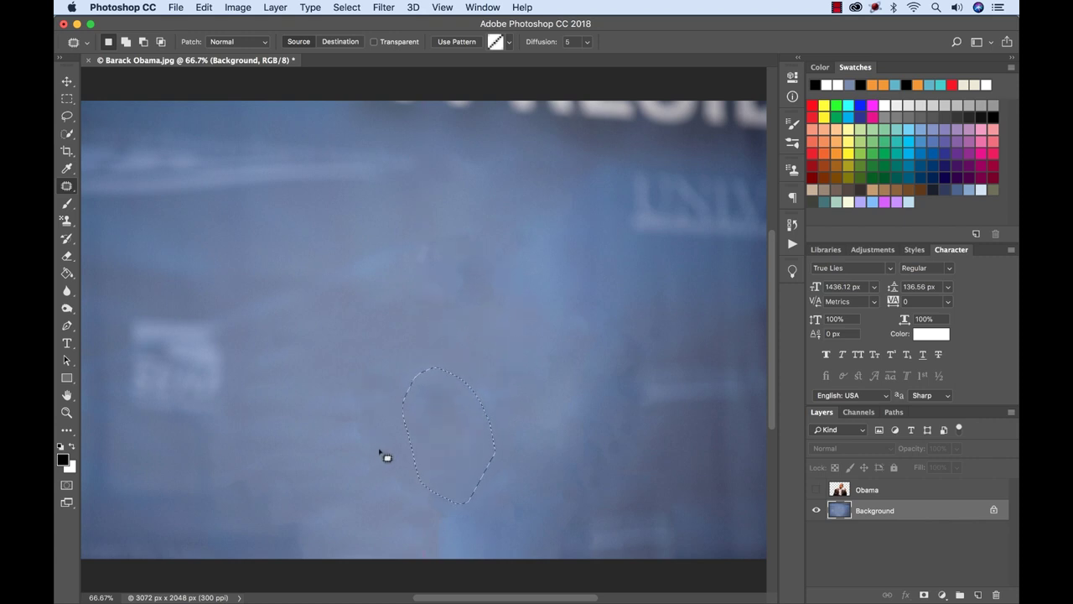
key(super+d)
drag(441, 313, 478, 323)
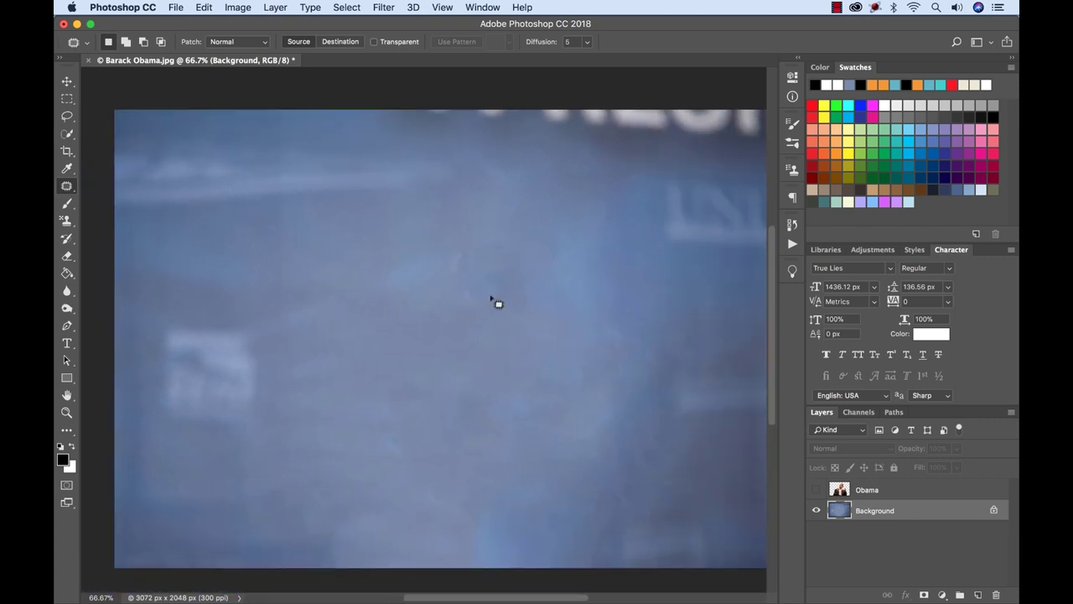
drag(455, 319, 495, 313)
drag(419, 378, 427, 377)
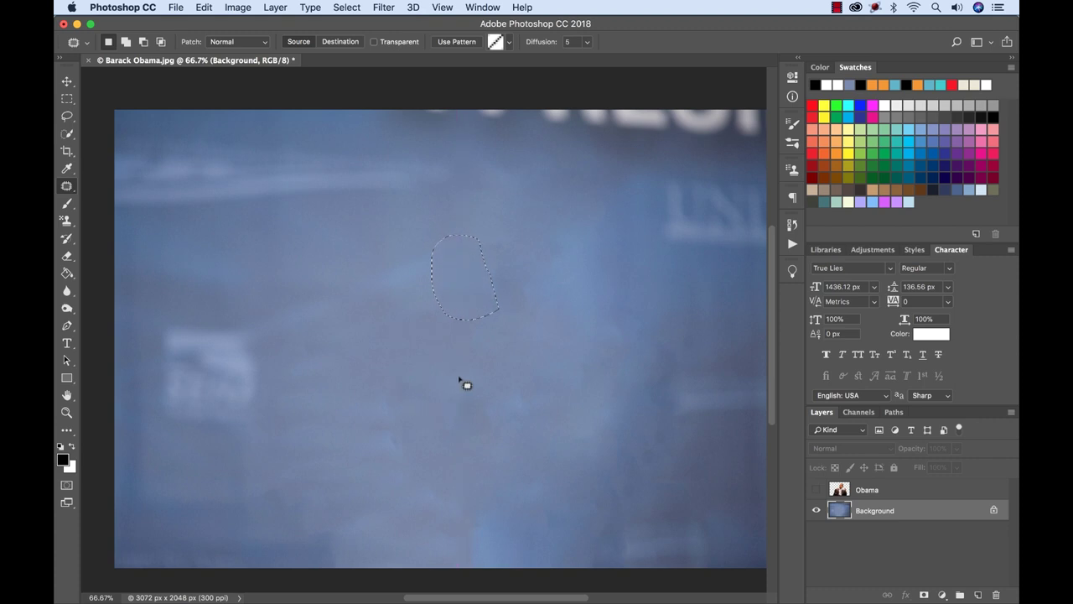
key(super+d)
drag(558, 400, 562, 312)
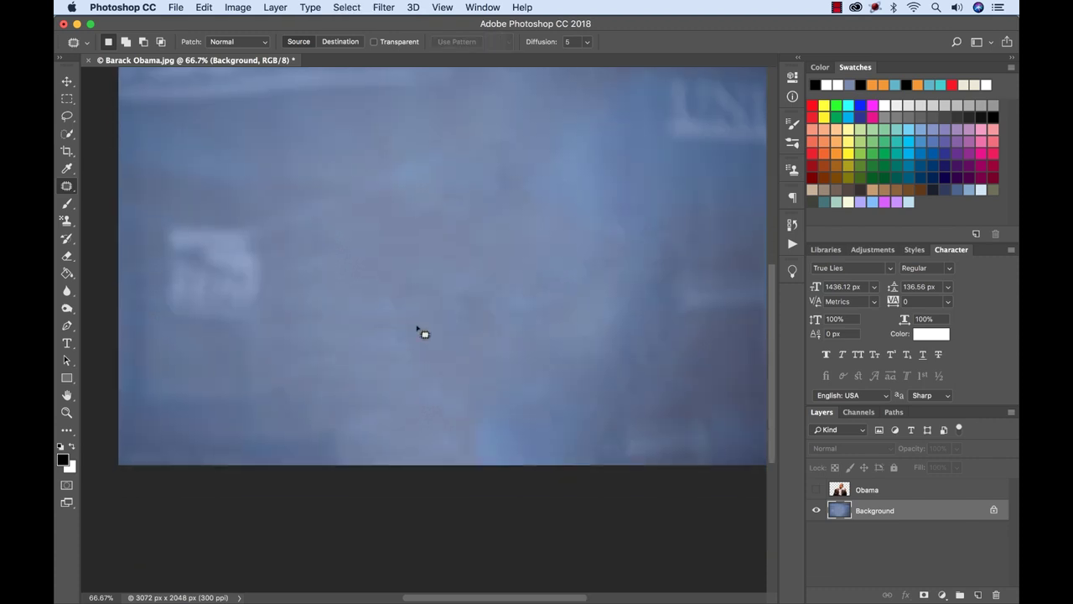
mouse_move(417, 329)
mouse_down()
mouse_move(366, 282)
mouse_move(443, 378)
mouse_move(484, 296)
mouse_up()
key(super+d)
key(super+minus)
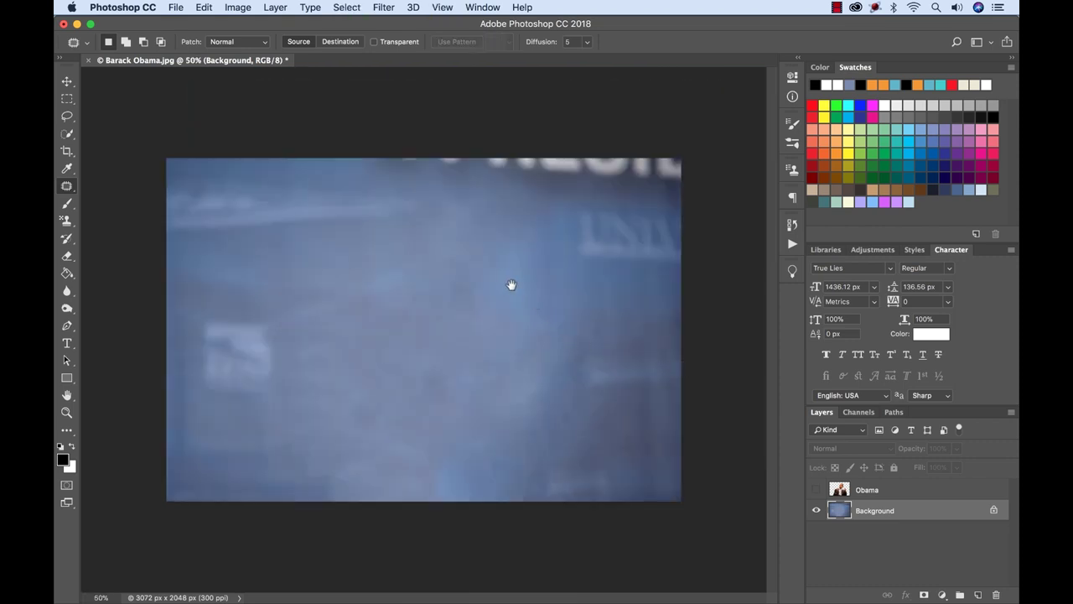
Show the Obama layer, nudge it slightly left, and start saving as Barack Obama.psd
click(817, 490)
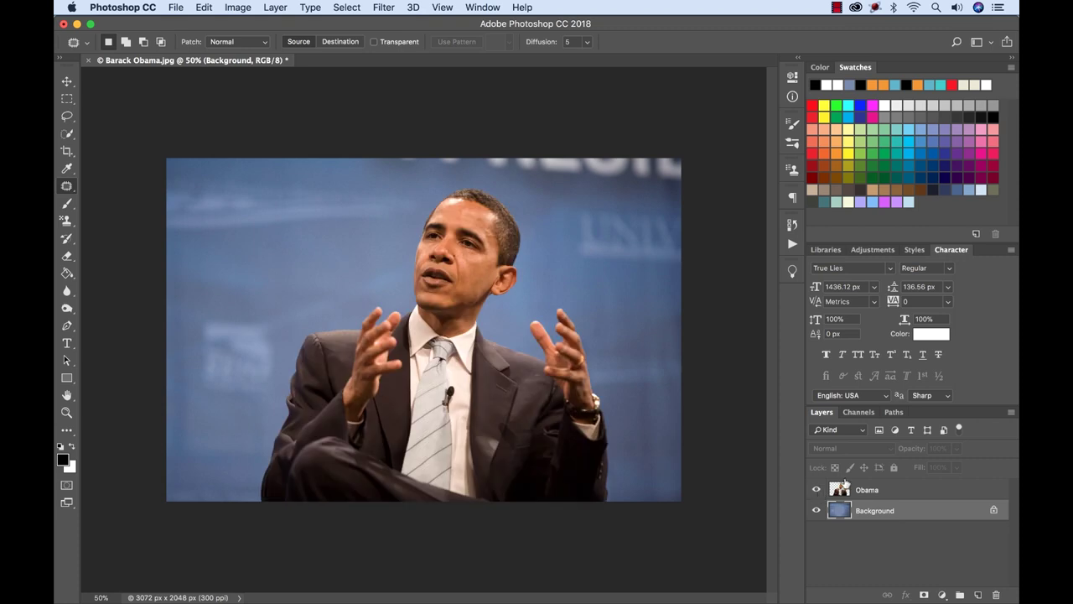
key(v)
drag(438, 368, 364, 366)
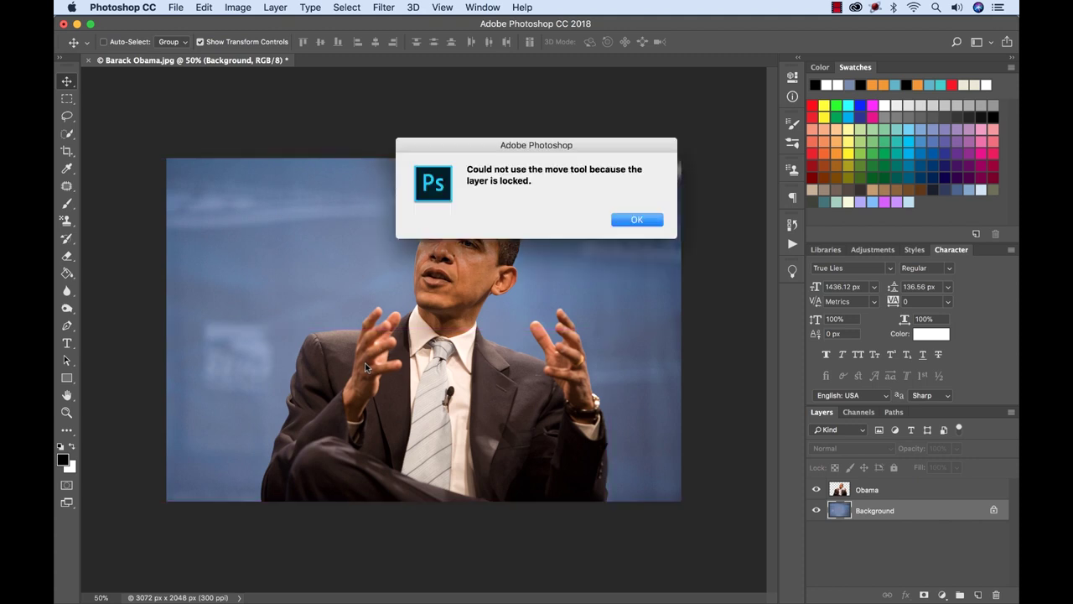
click(661, 223)
click(883, 492)
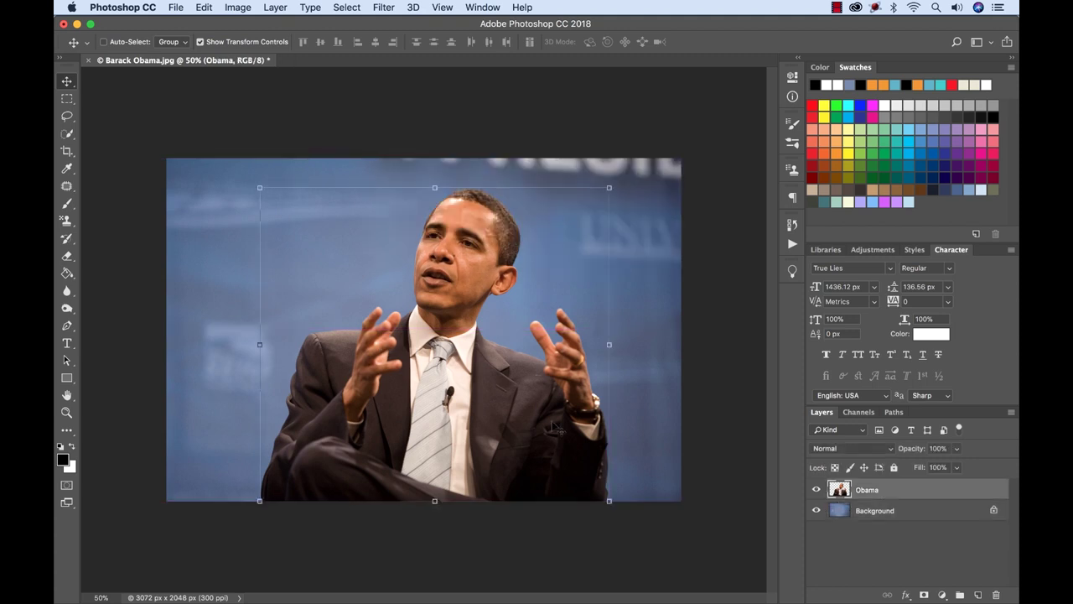
drag(503, 413, 480, 414)
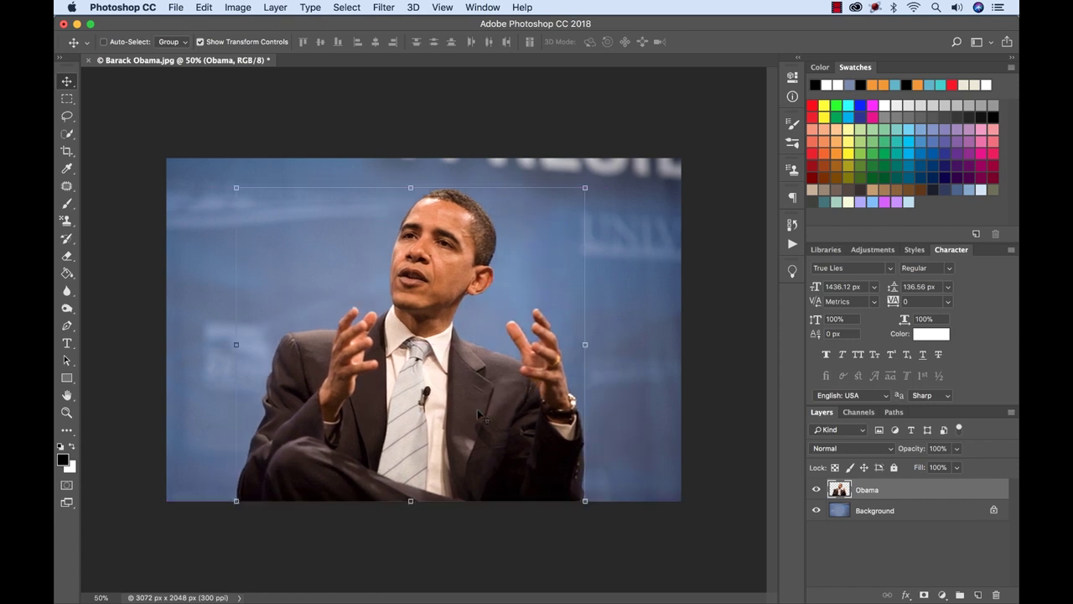
key(cmd+z)
key(super+s)
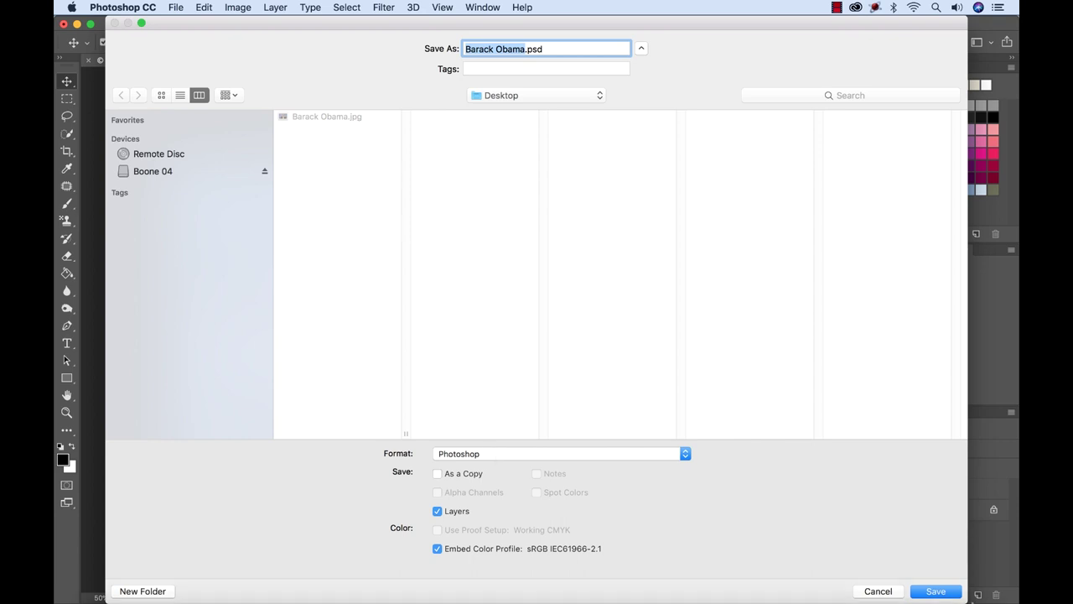
Save the layered file as Barack Obama.psd and return to Premiere Pro
click(943, 591)
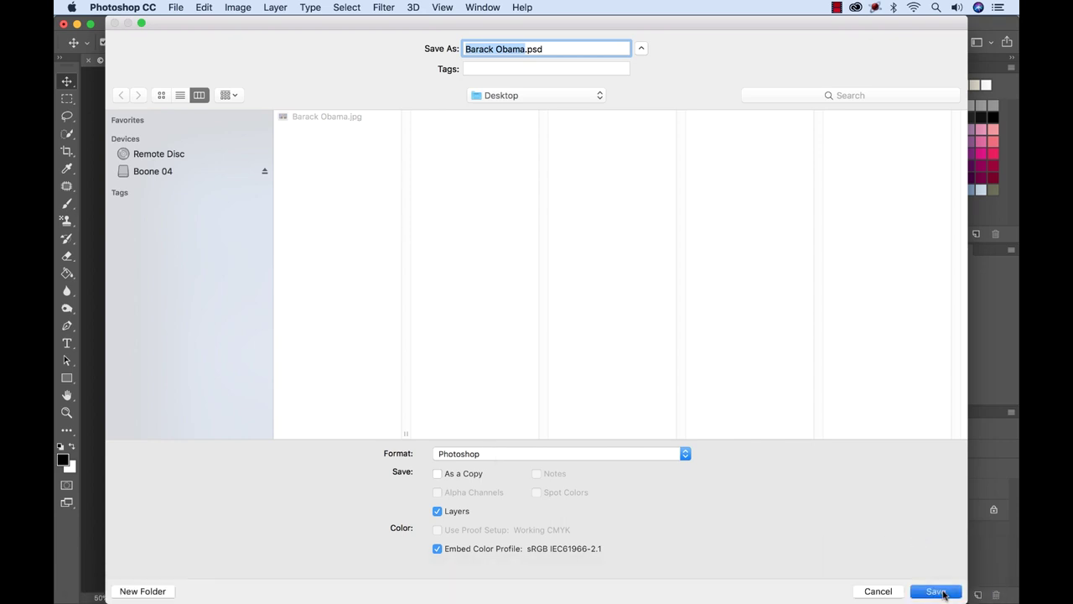
key(super+Tab)
key(super+Tab)
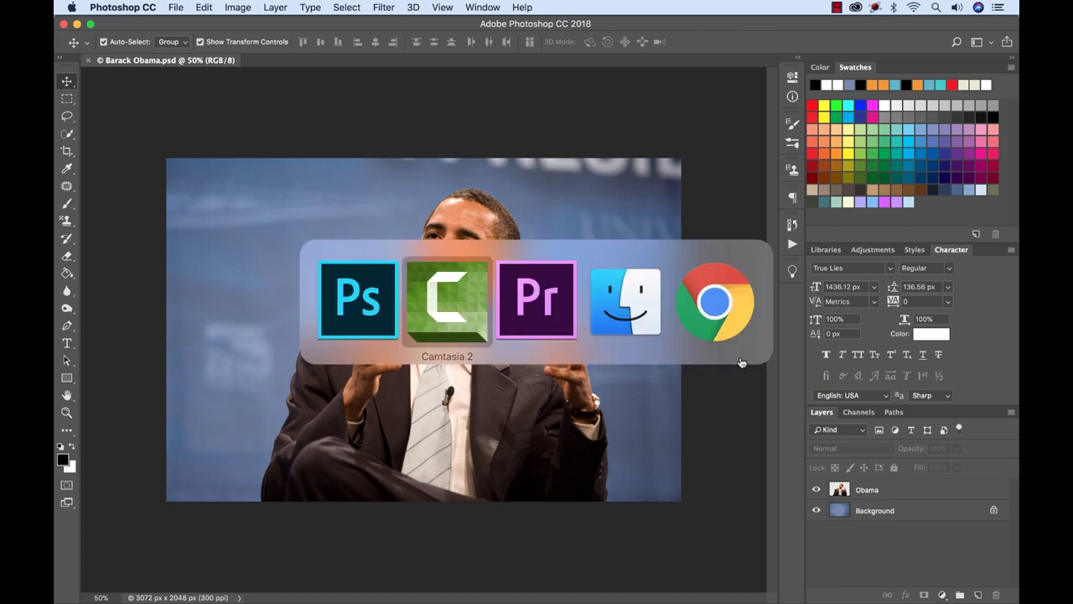
Choose Barack Obama.psd from the Desktop for import into the project
click(130, 237)
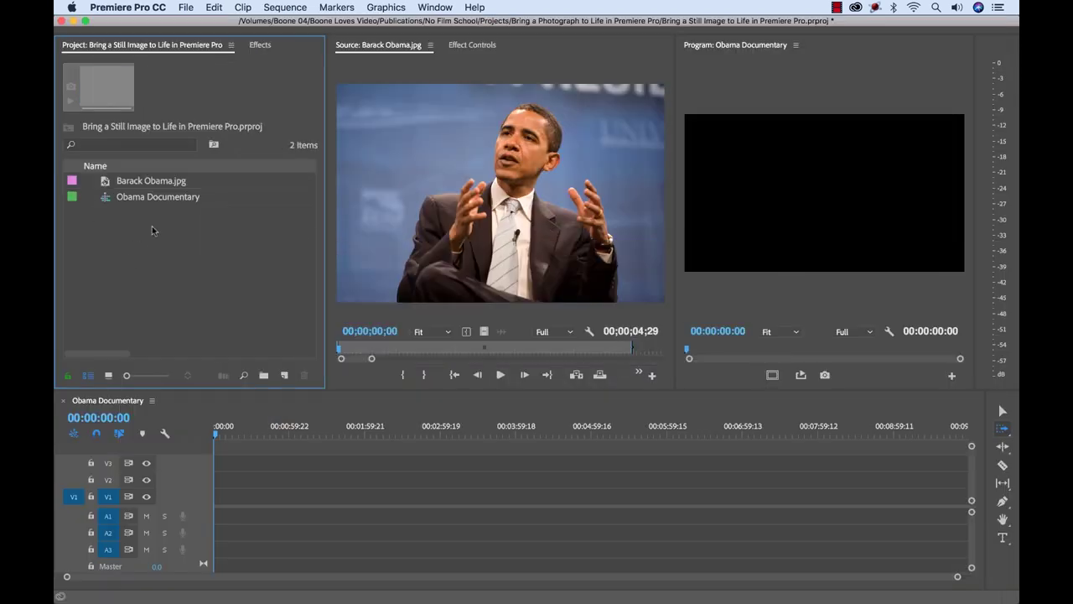
double_click(154, 229)
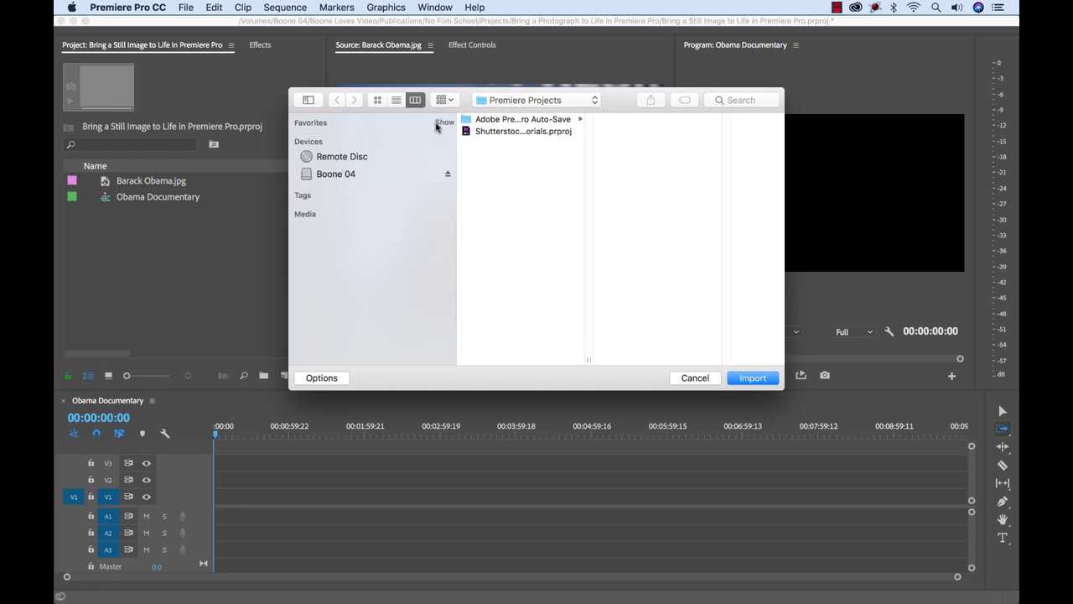
click(444, 122)
click(334, 191)
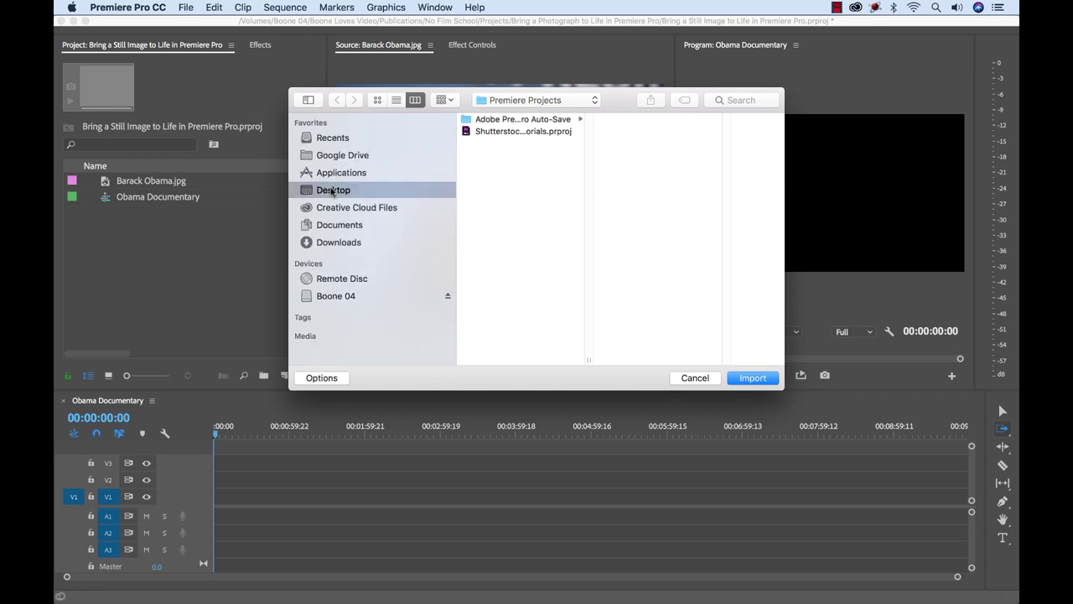
click(444, 122)
click(514, 132)
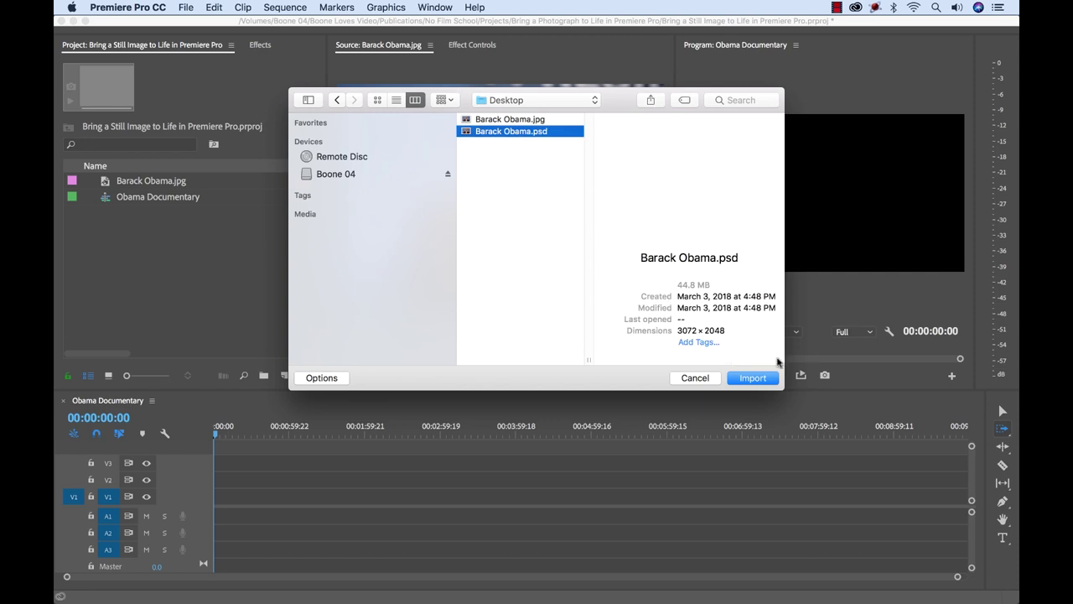
click(752, 378)
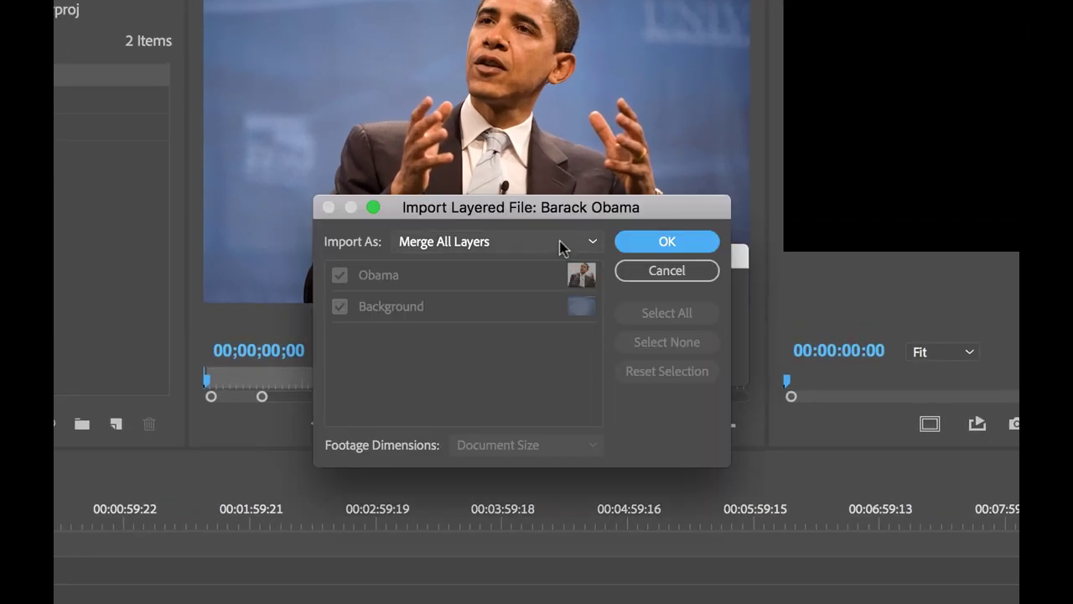
Import the layered file as a Sequence with Obama and Background layers
click(560, 242)
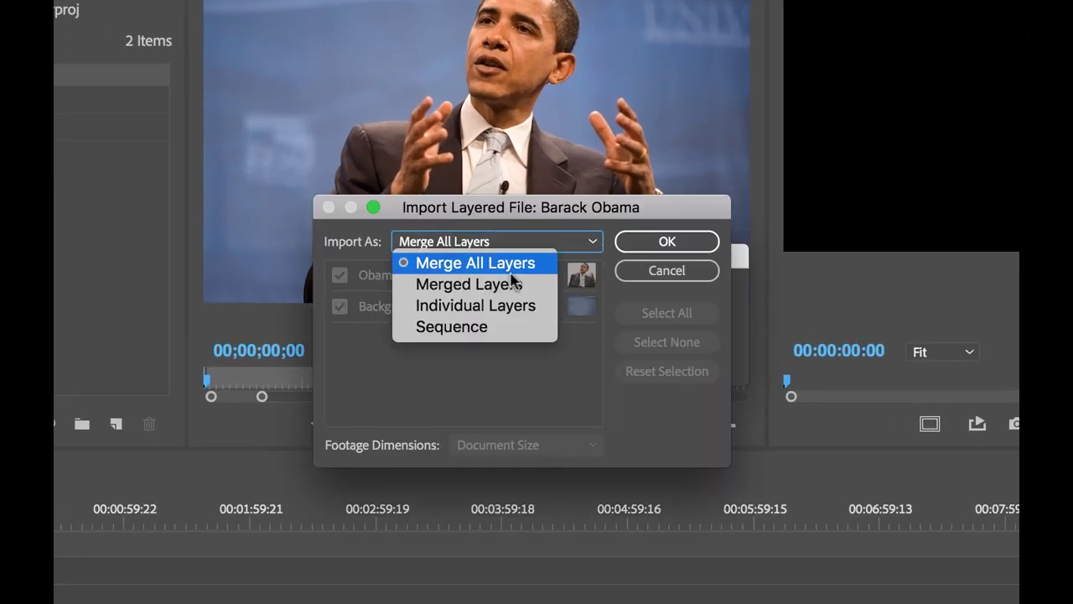
click(453, 329)
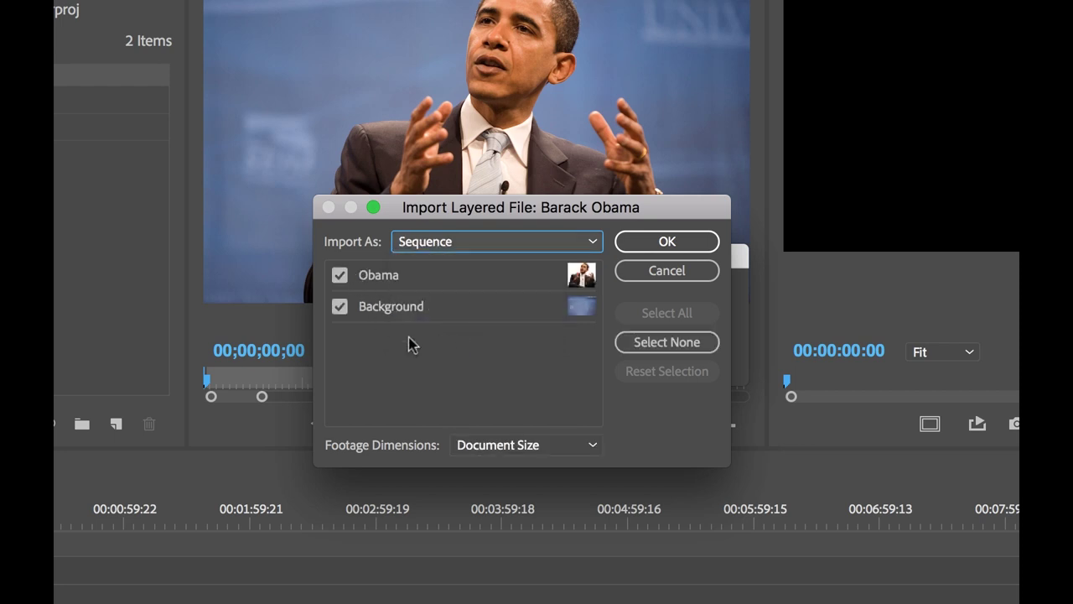
click(667, 242)
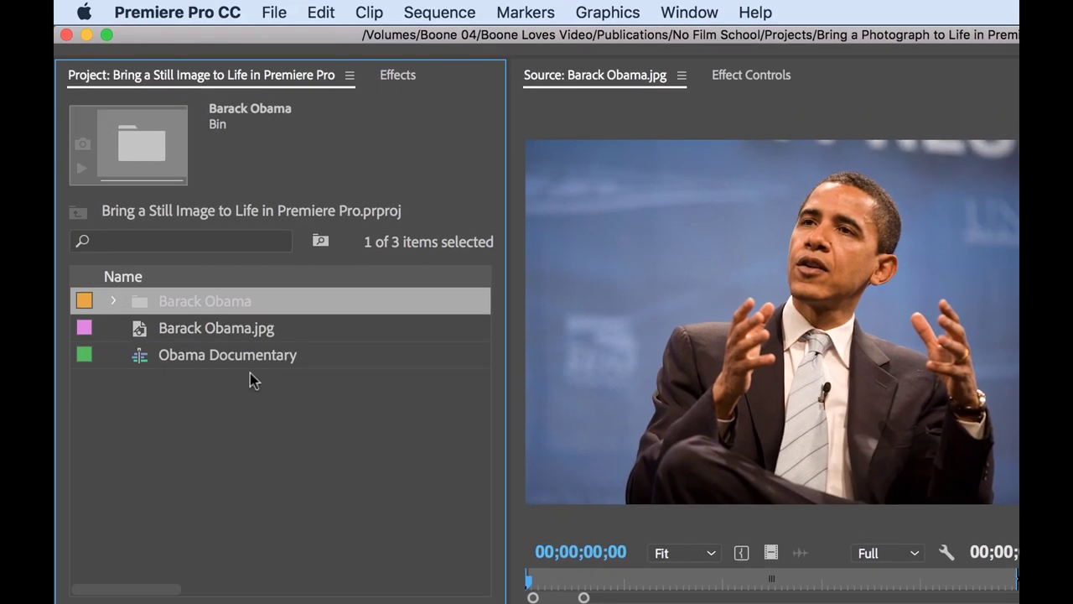
Open the Barack Obama sequence in the timeline and move the playhead to 2;03
click(250, 374)
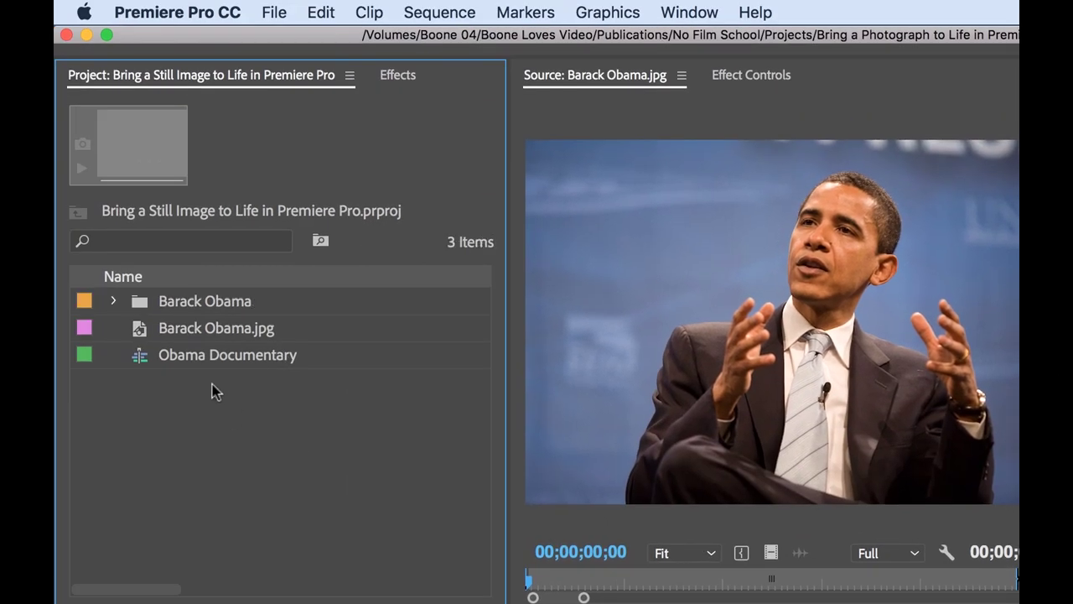
click(114, 300)
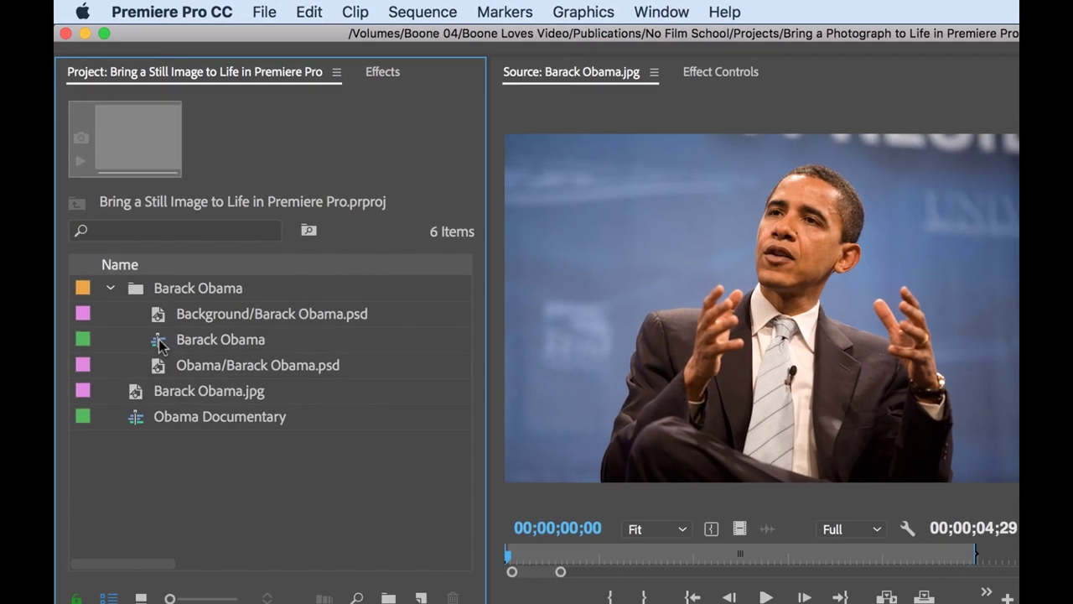
double_click(167, 359)
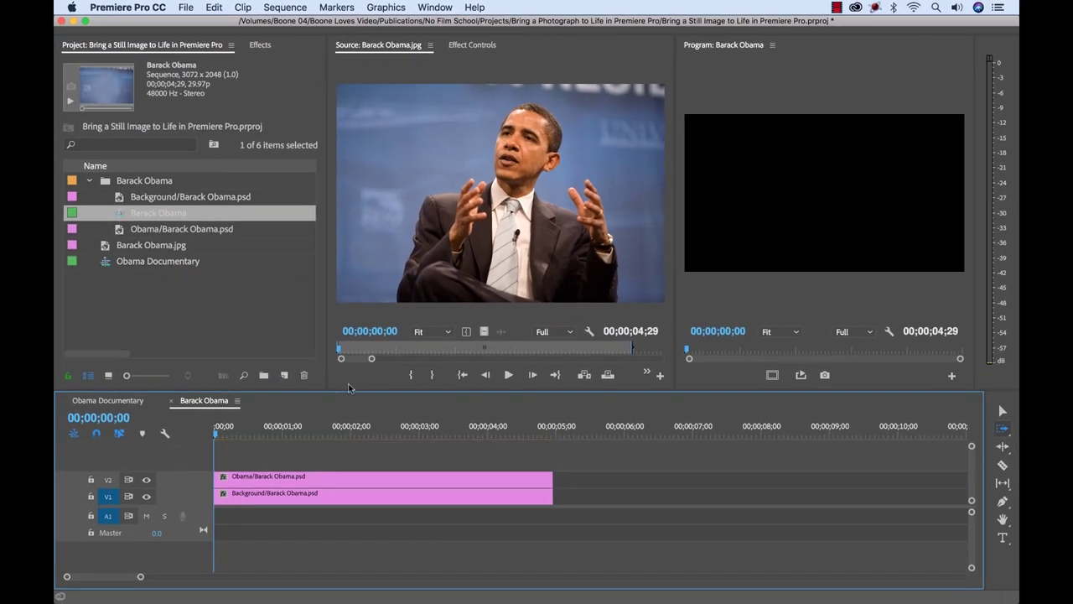
click(307, 435)
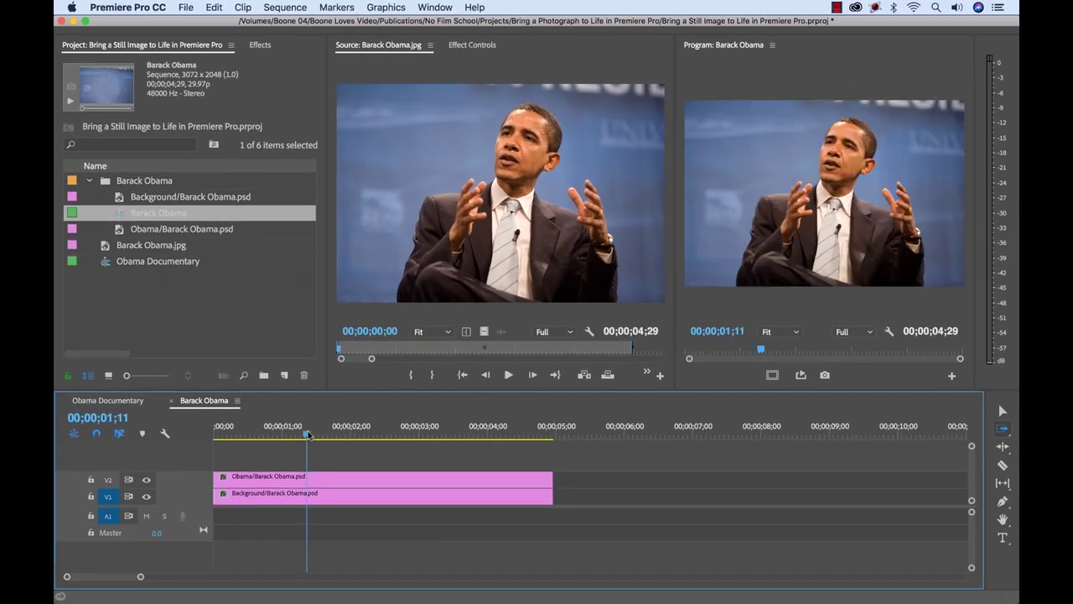
drag(307, 435, 359, 435)
Toggle the V2 subject layer off and on to check the background, then widen the program monitor
click(281, 483)
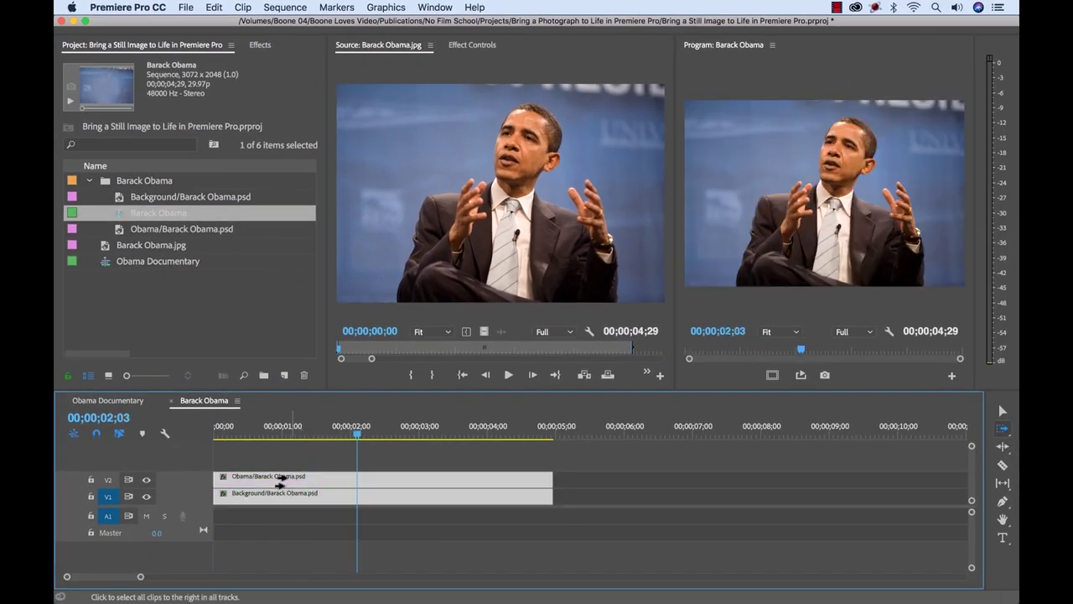
key(v)
click(146, 480)
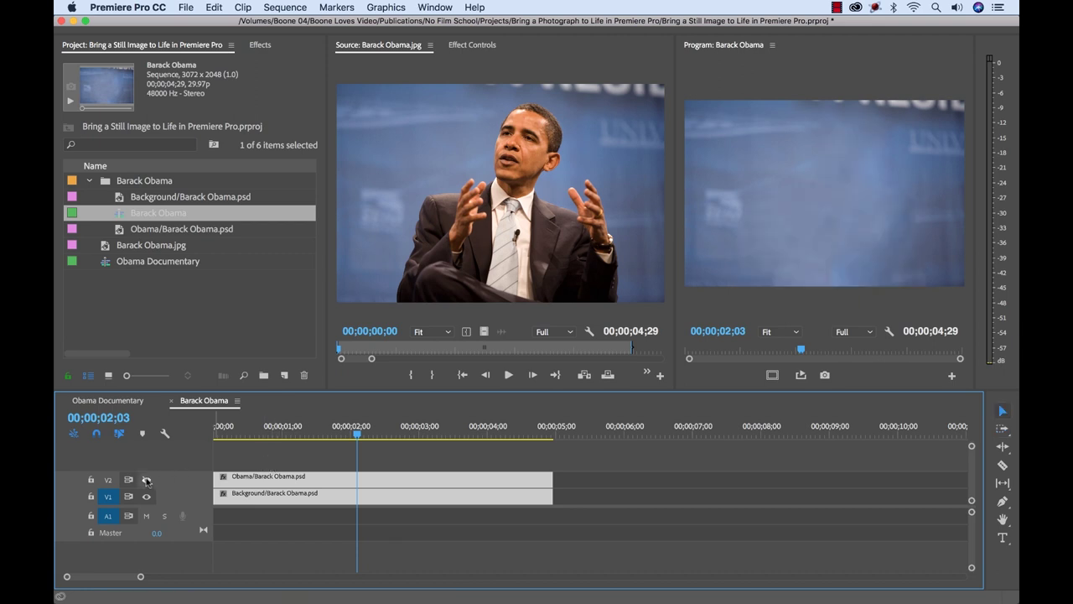
click(147, 480)
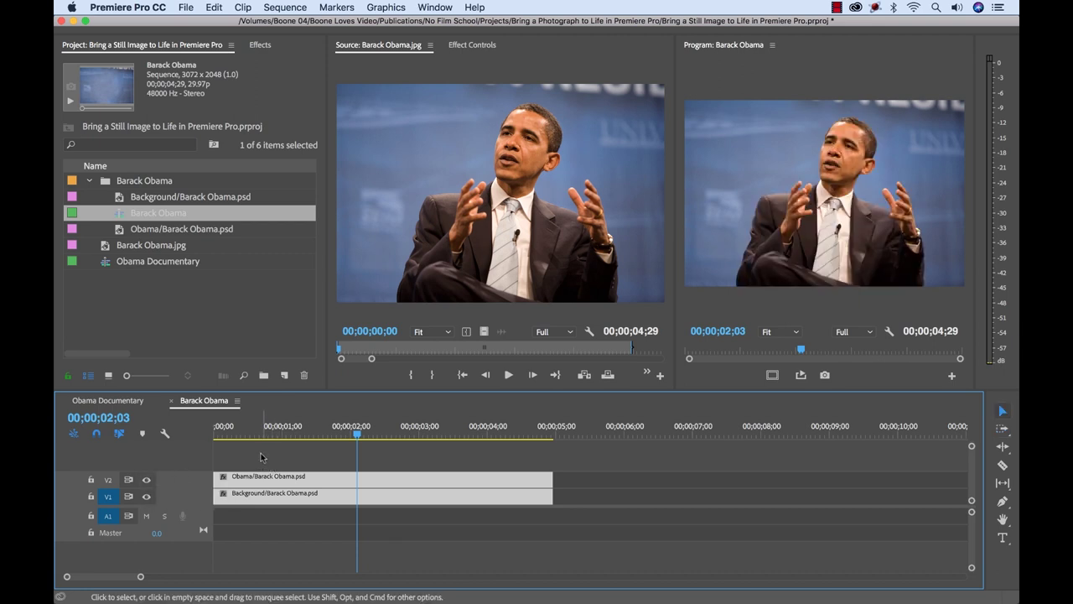
click(261, 453)
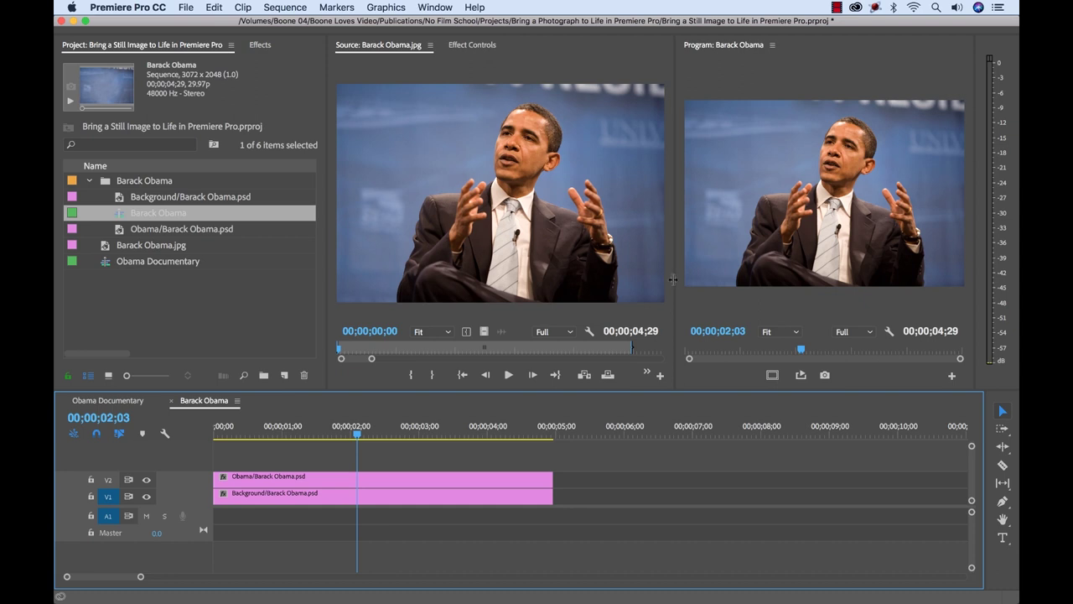
drag(674, 279, 645, 279)
Add start keyframes on the Obama clip at the clip start: Position X 1651, Scale 98
click(473, 45)
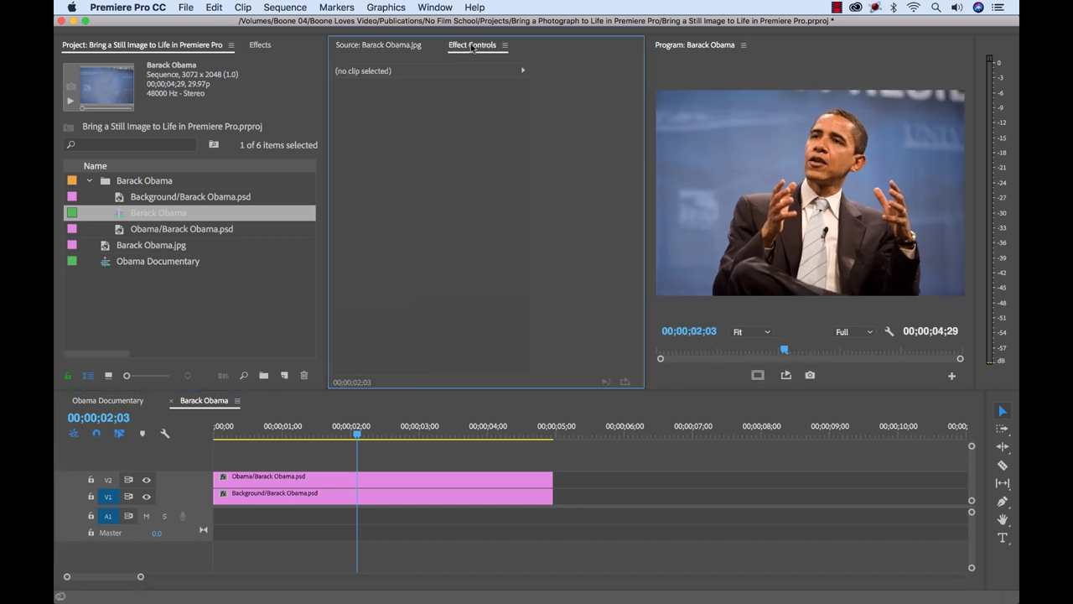
click(420, 479)
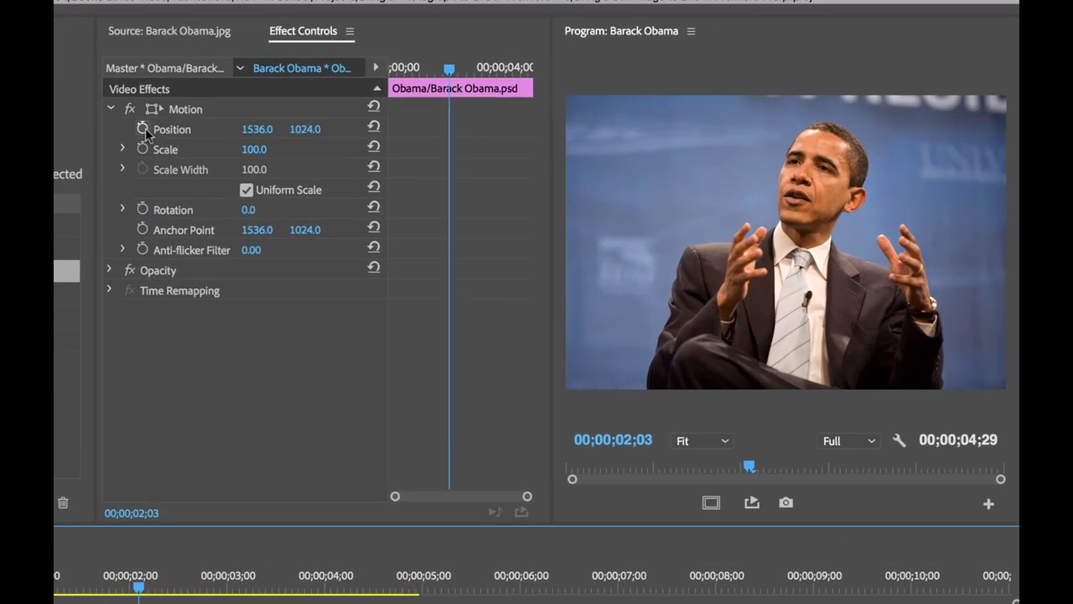
click(333, 115)
click(107, 152)
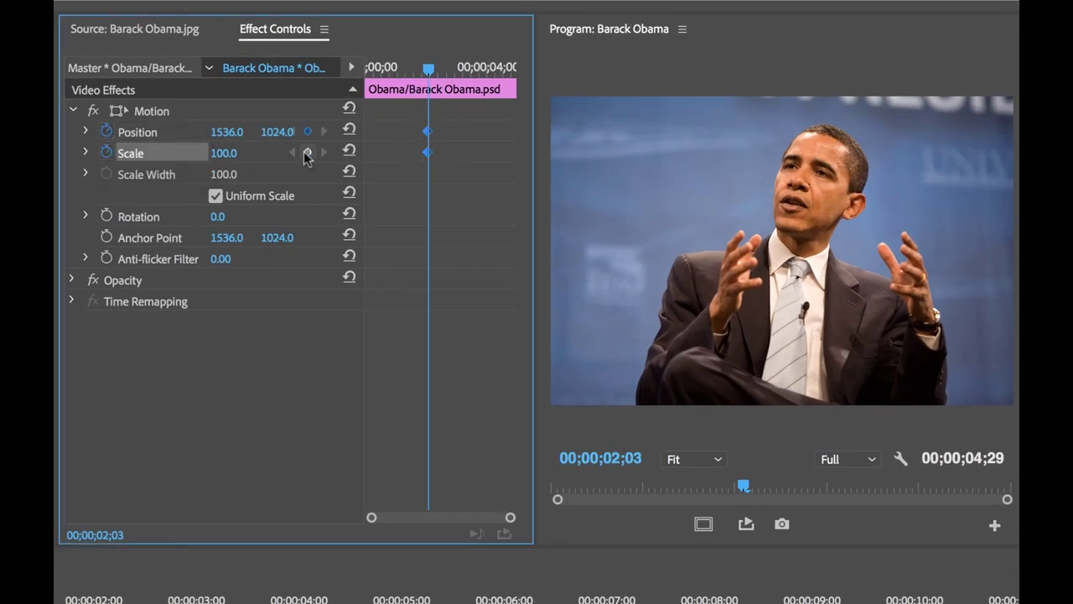
drag(226, 132, 323, 132)
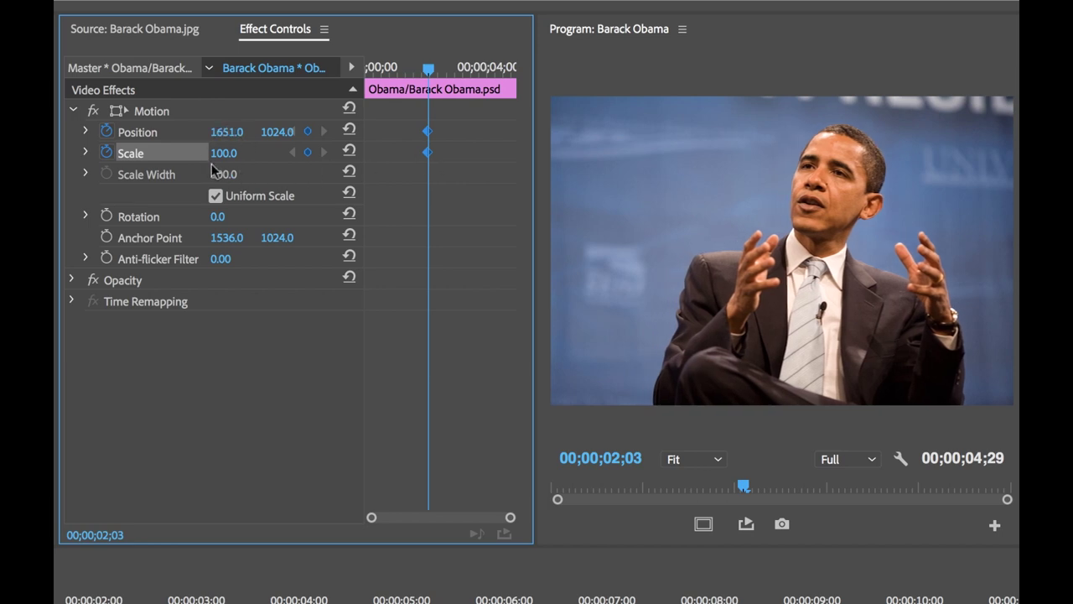
click(223, 152)
text(98)
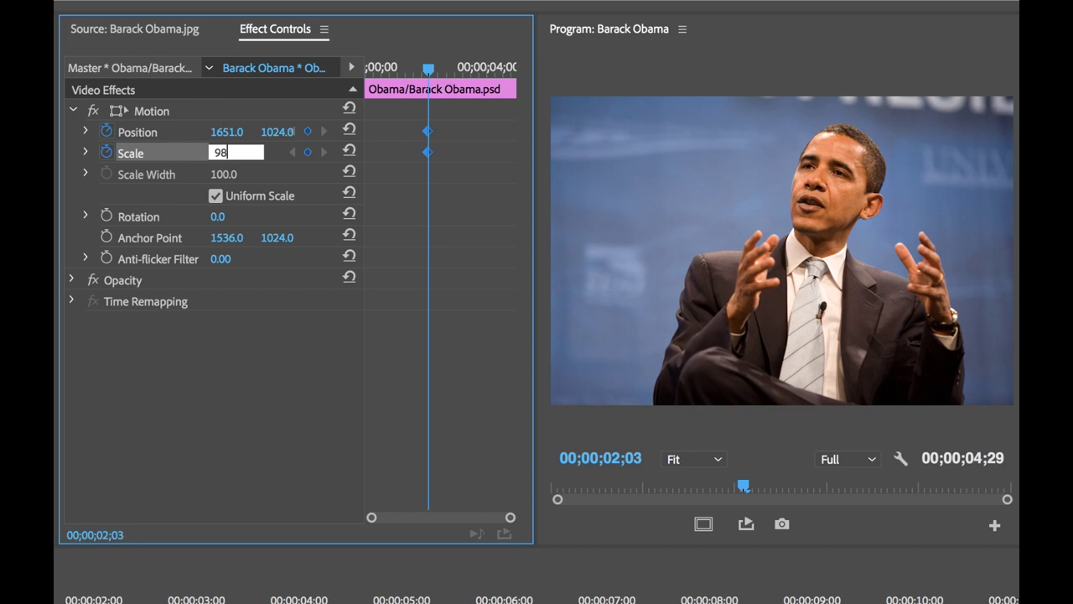
key(Return)
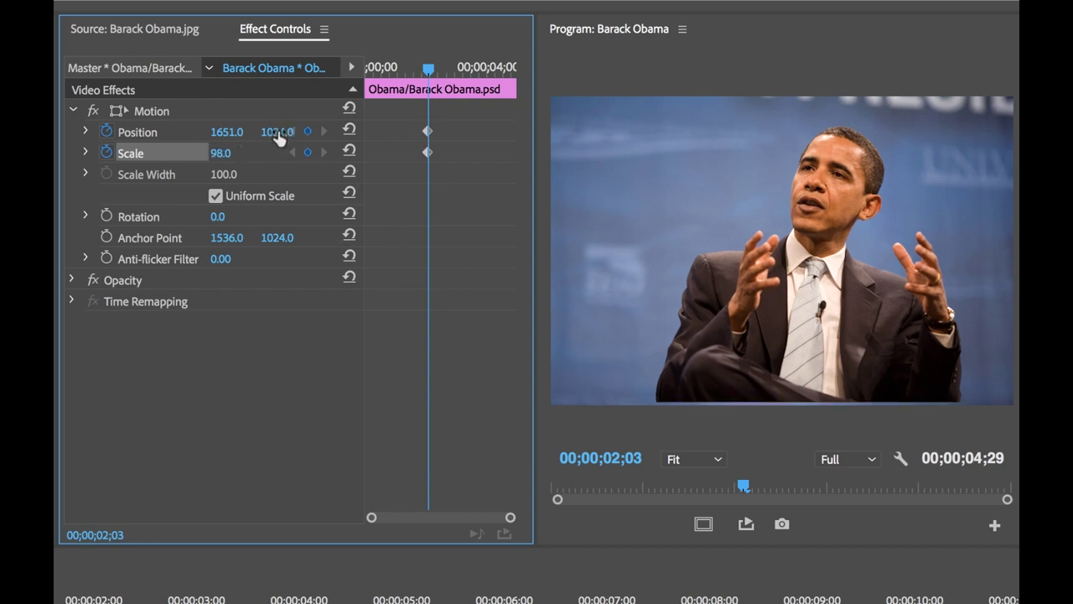
drag(277, 131, 302, 132)
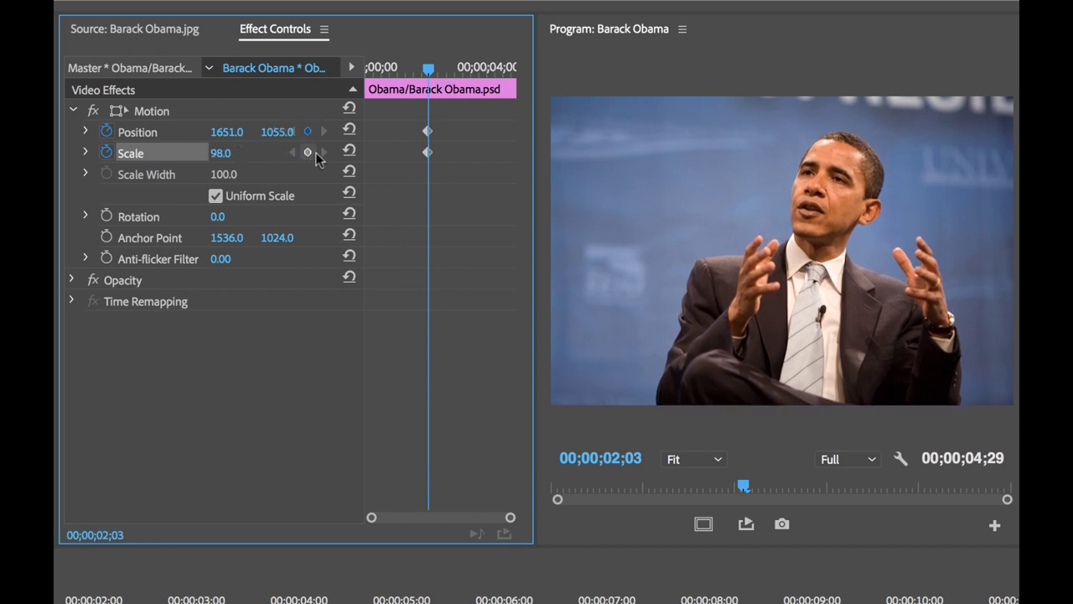
drag(446, 126, 350, 131)
Add end keyframes near the clip end: Position X 1562, Scale 100, and preview
drag(220, 136, 146, 136)
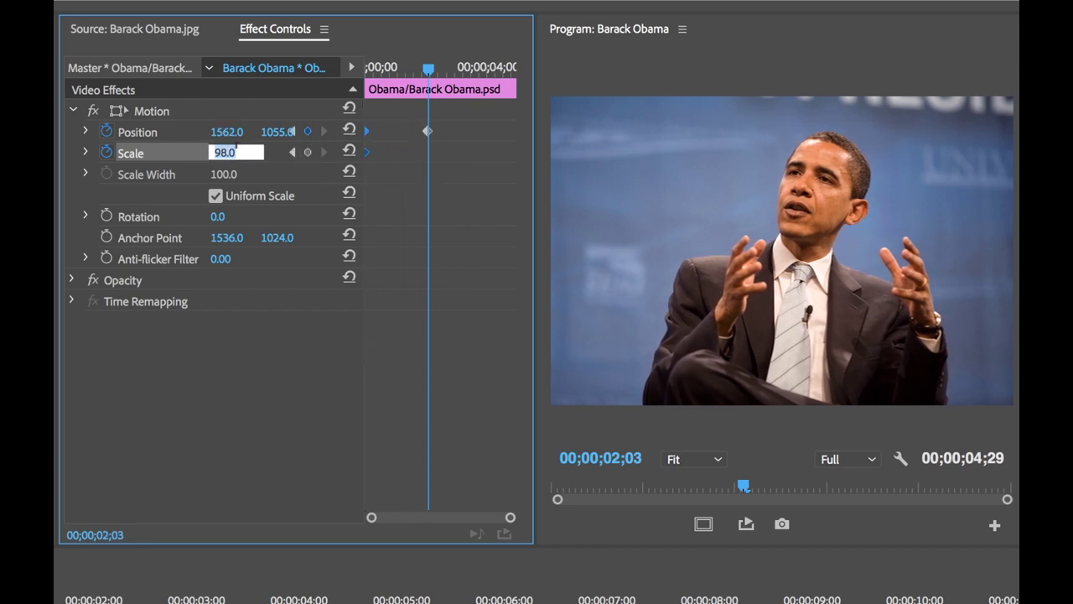
text(100)
key(Return)
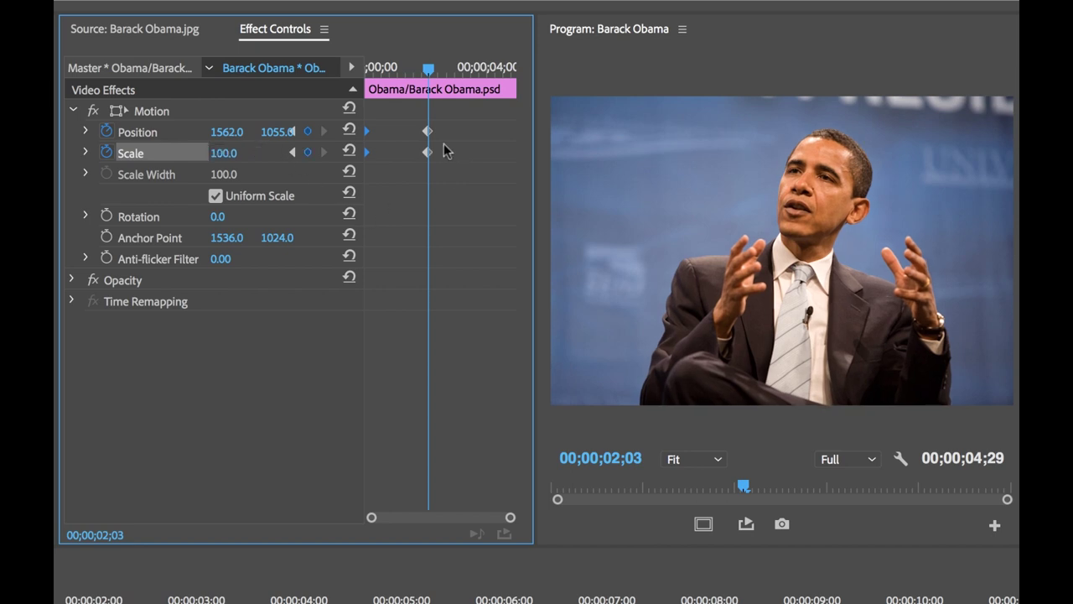
drag(403, 122, 510, 132)
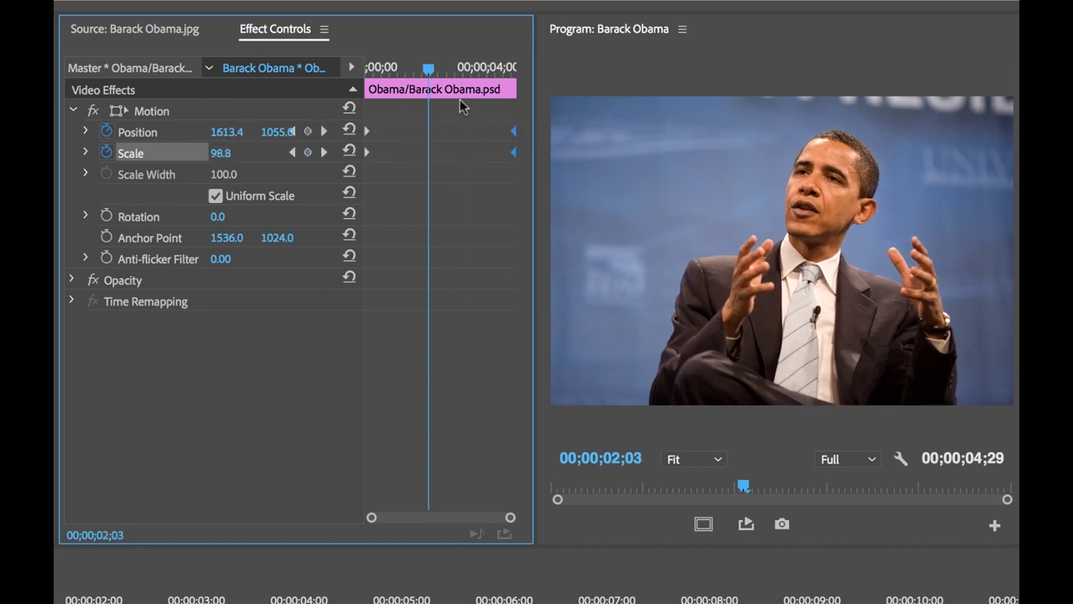
mouse_move(457, 67)
mouse_down()
mouse_move(403, 66)
mouse_move(465, 74)
mouse_move(403, 77)
mouse_move(450, 76)
mouse_up()
Scale the Background clip to 110 and set its starting Position X keyframe at 1667
click(228, 593)
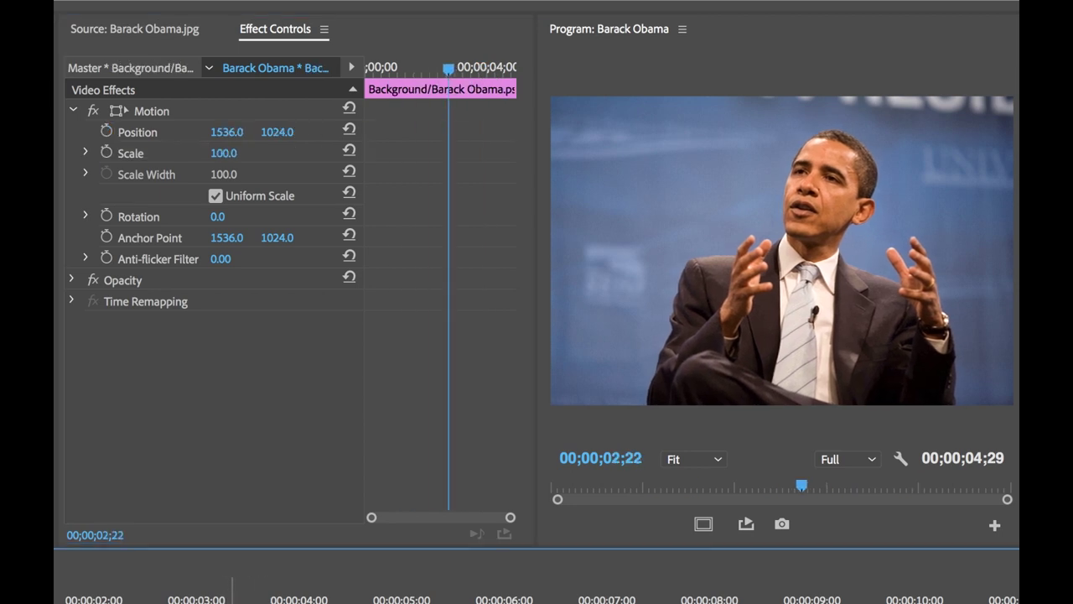
click(106, 133)
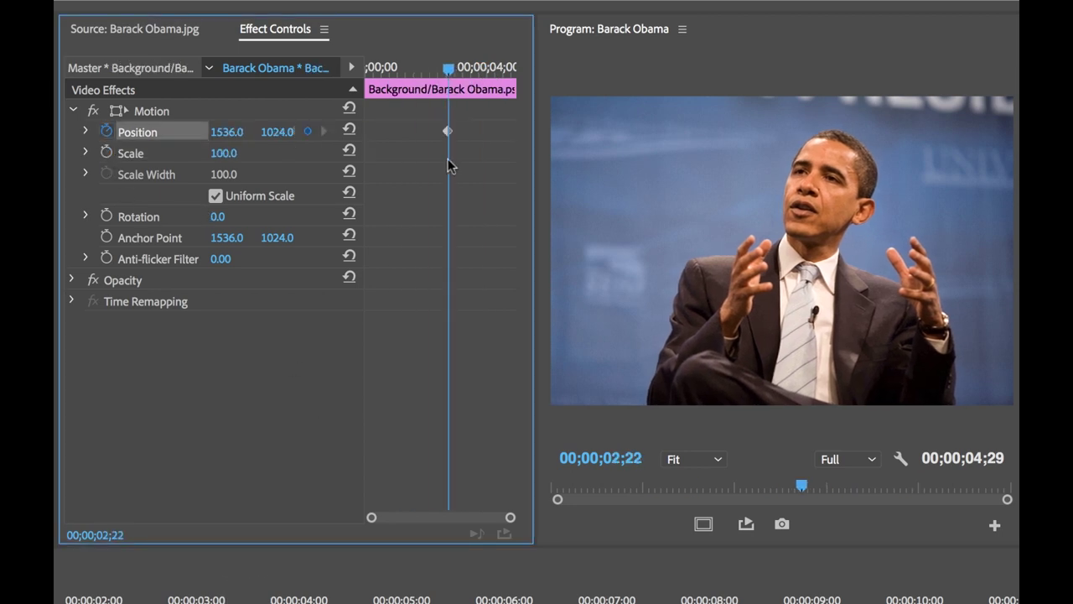
click(227, 152)
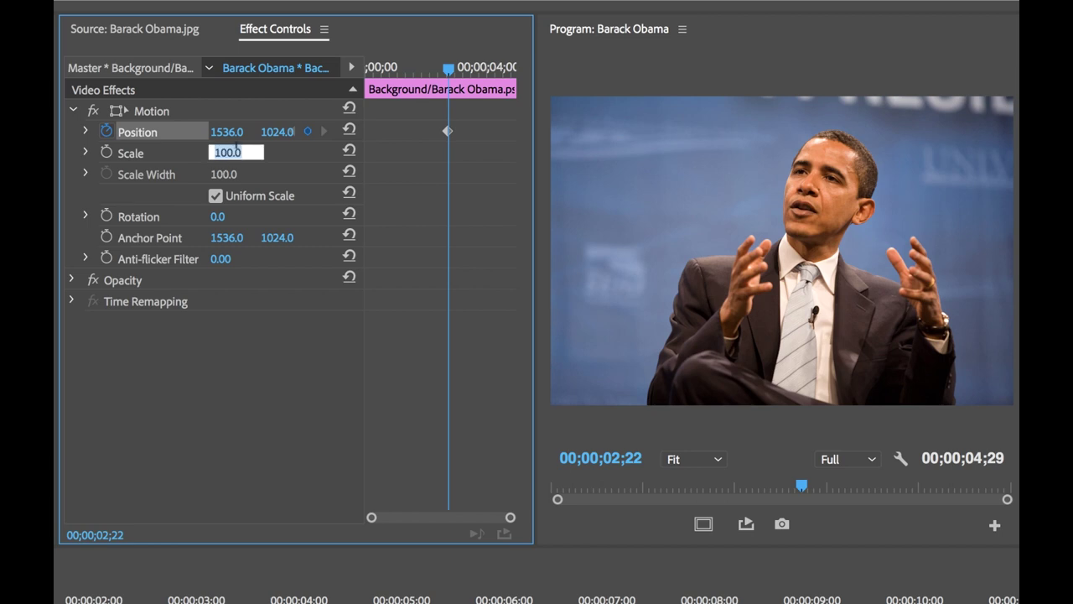
text(110)
key(Return)
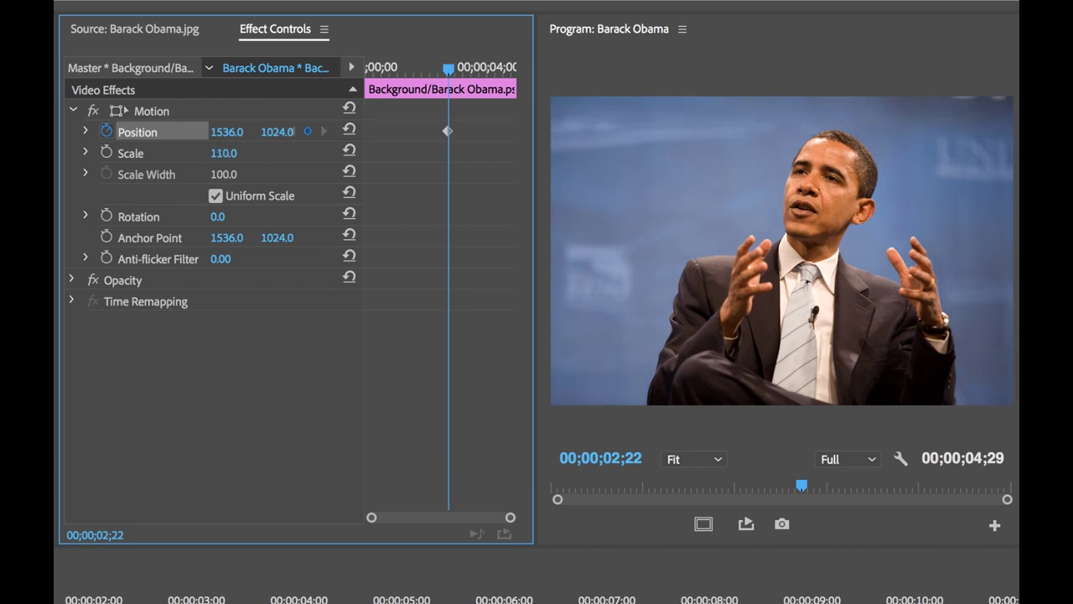
drag(228, 132, 308, 132)
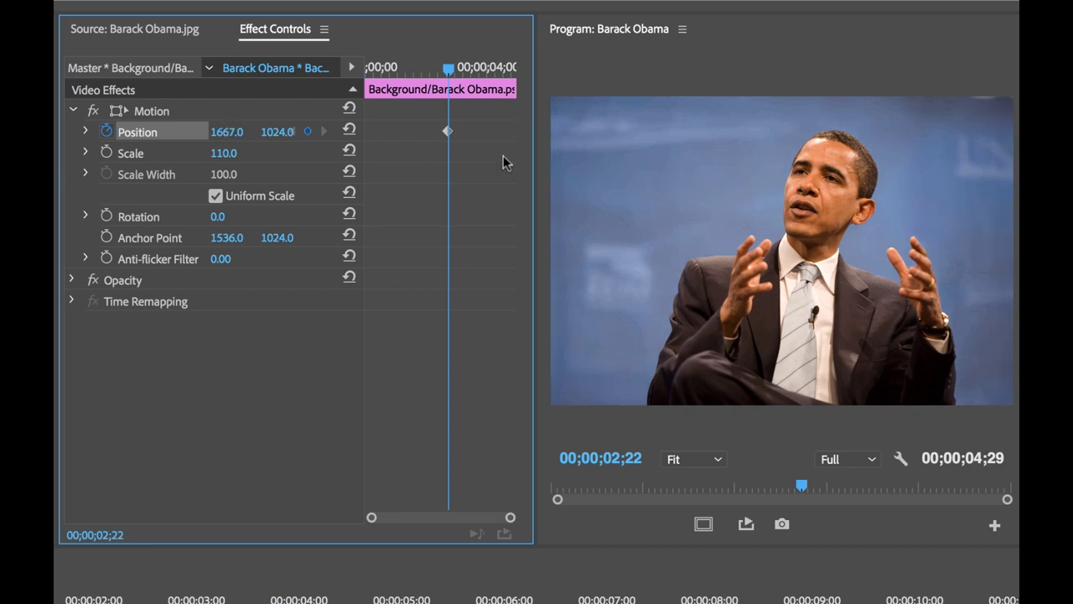
Add an ending Position X keyframe of 1423 at the clip end and preview the slide
drag(238, 132, 89, 133)
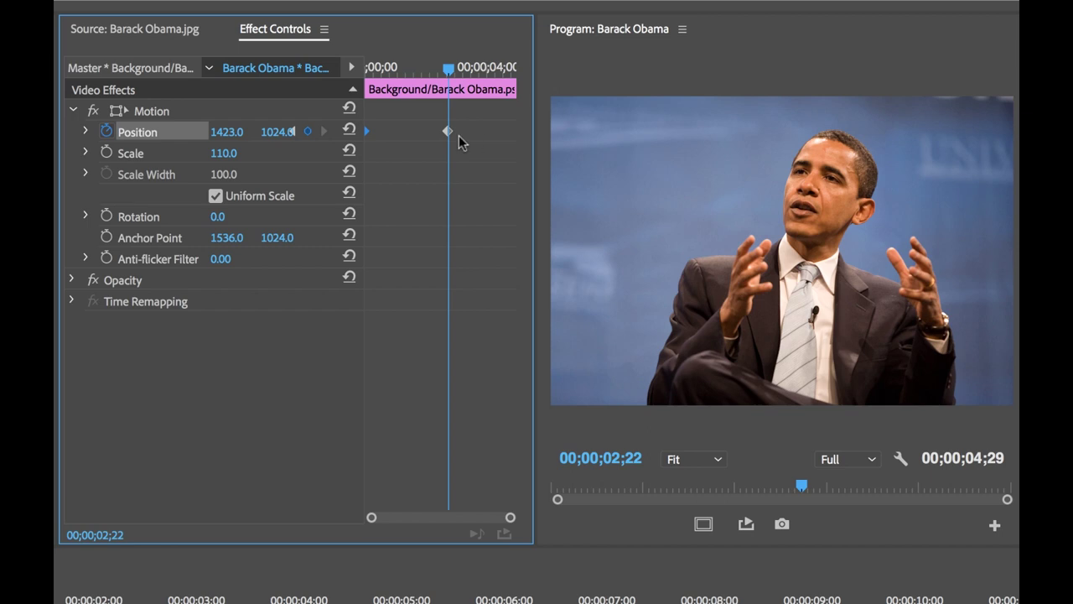
drag(447, 131, 522, 139)
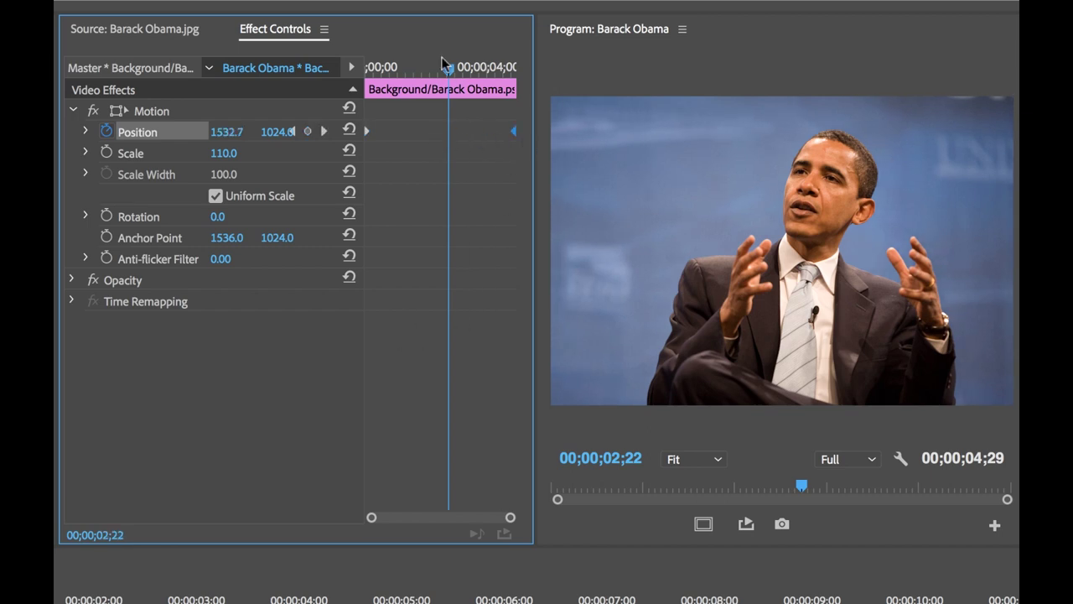
mouse_move(445, 65)
mouse_down()
mouse_move(367, 67)
mouse_move(514, 72)
mouse_move(446, 71)
mouse_up()
click(443, 587)
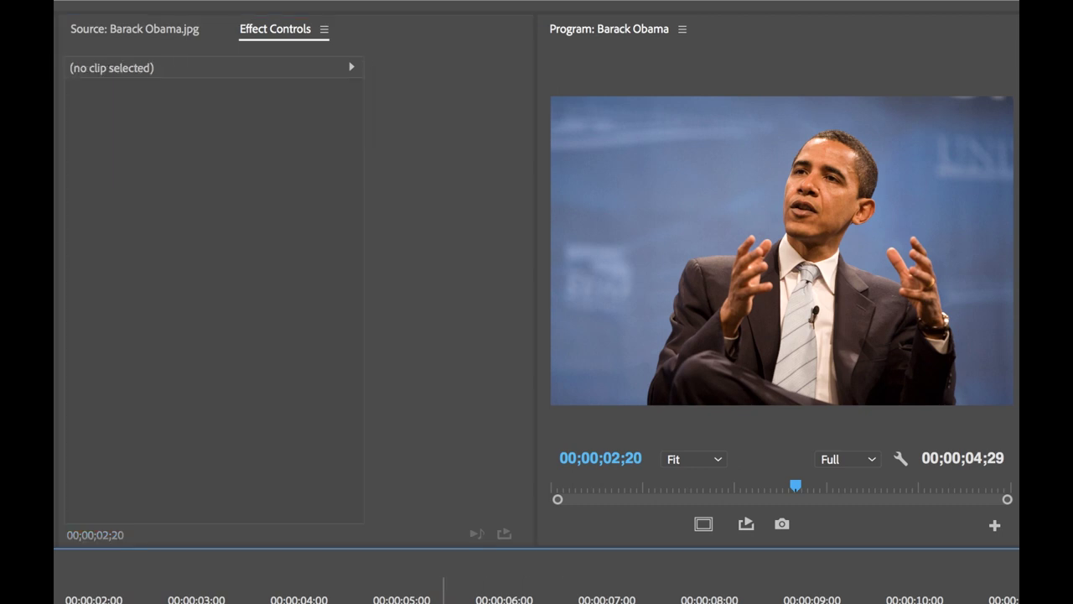
key(=)
key(Left)
key(Left)
key(Left)
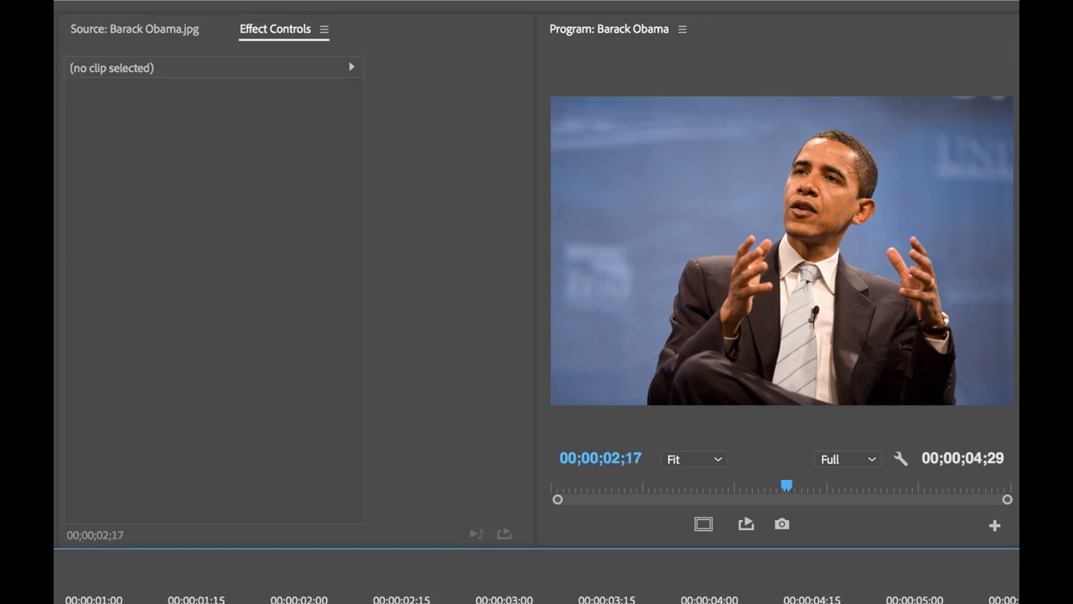